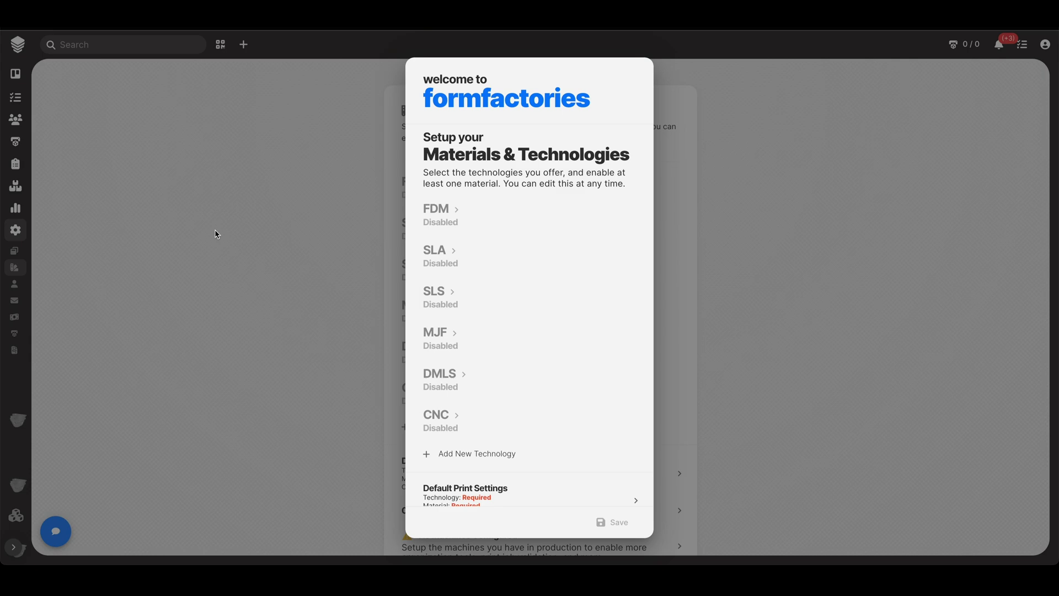
Step: Enable the PLA, PETG and ABS materials in the FDM settings
left_click(477, 226)
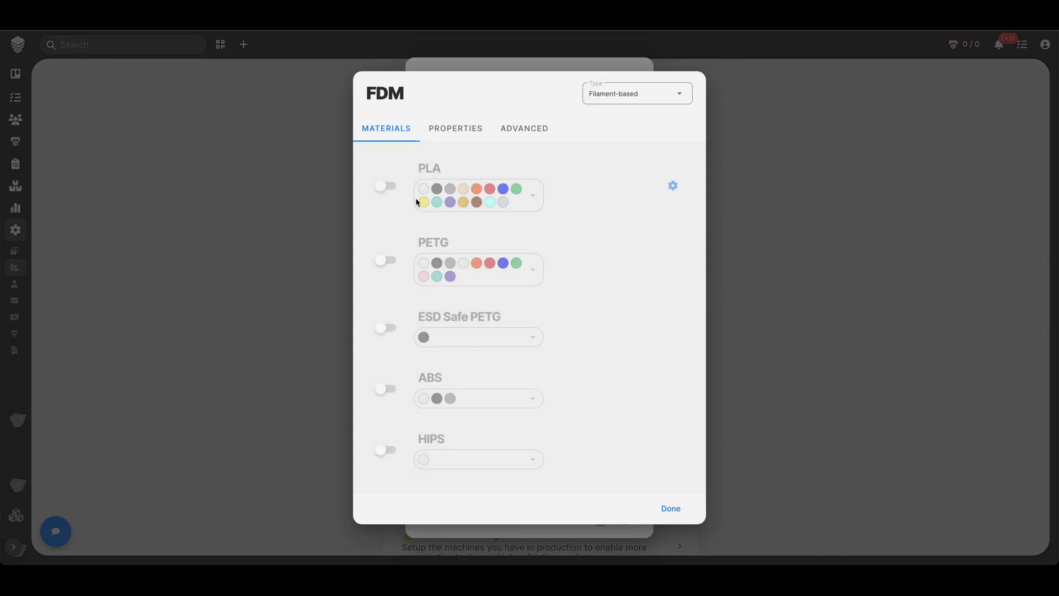
left_click(386, 186)
left_click(386, 260)
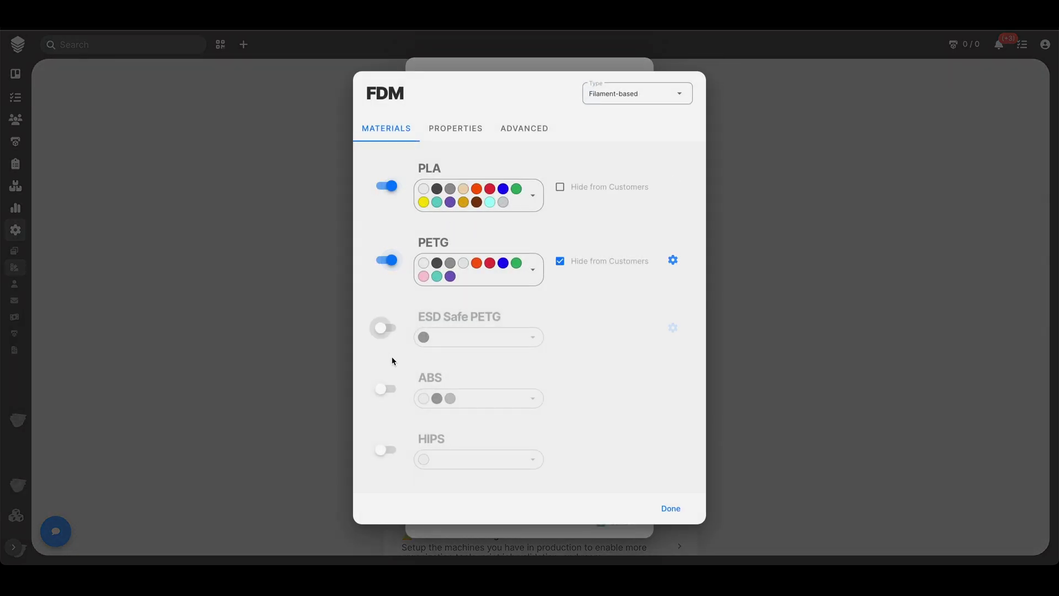
left_click(385, 390)
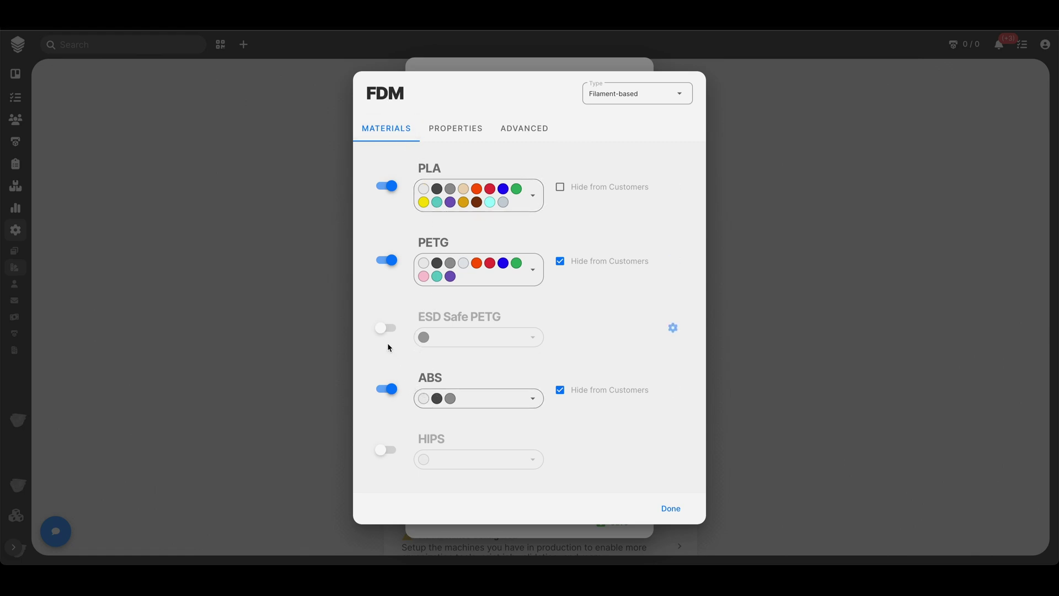
Step: Enable PC (Polycarbonate) and Ultem 9085, hiding Ultem 9085 from customers
scroll(387, 343, "down", 3)
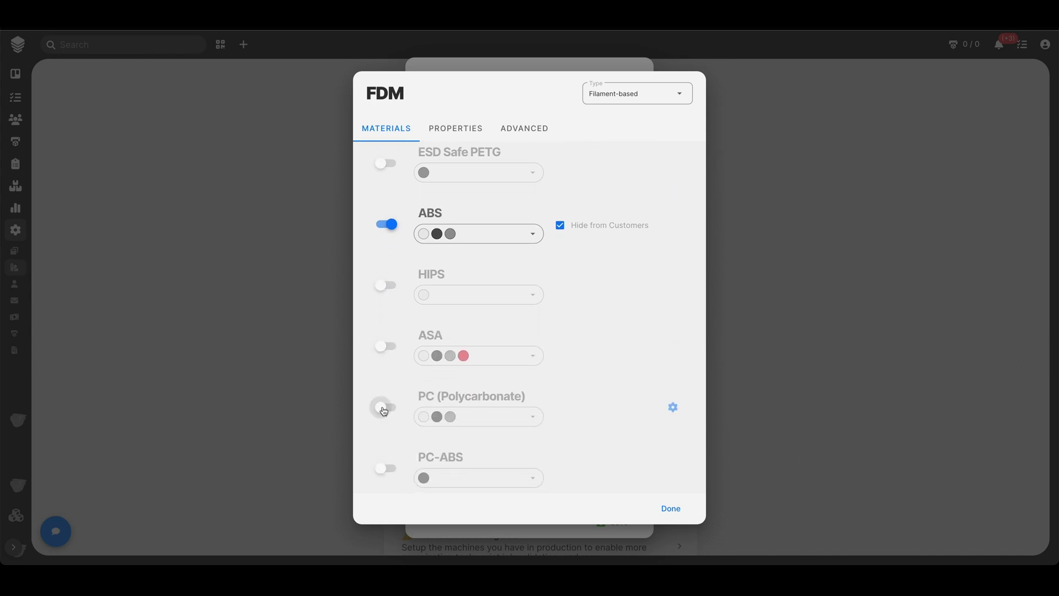
left_click(384, 407)
scroll(390, 387, "down", 6)
left_click(386, 399)
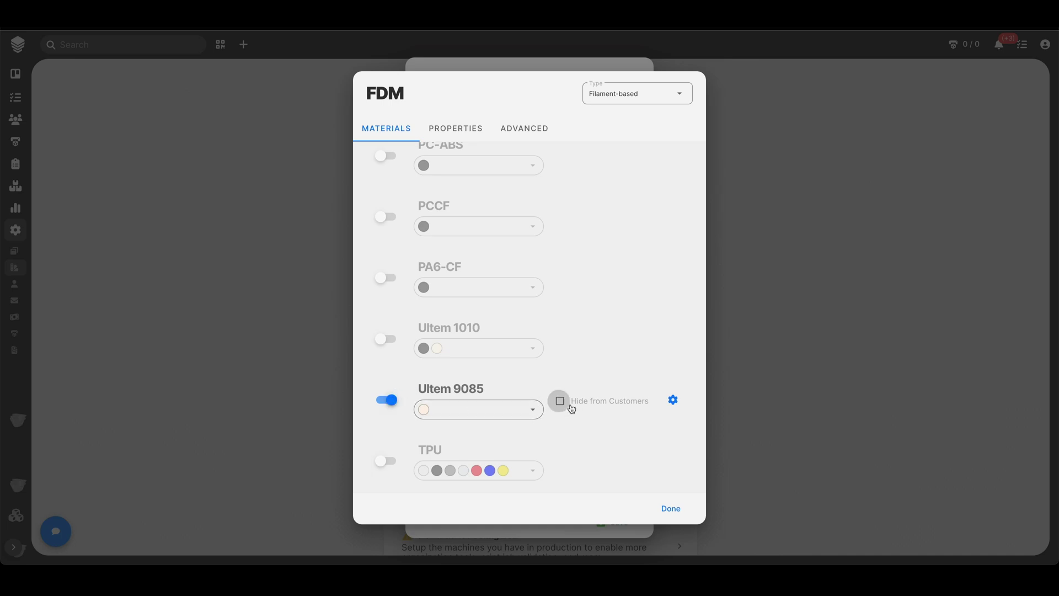
left_click(563, 404)
scroll(569, 409, "up", 5)
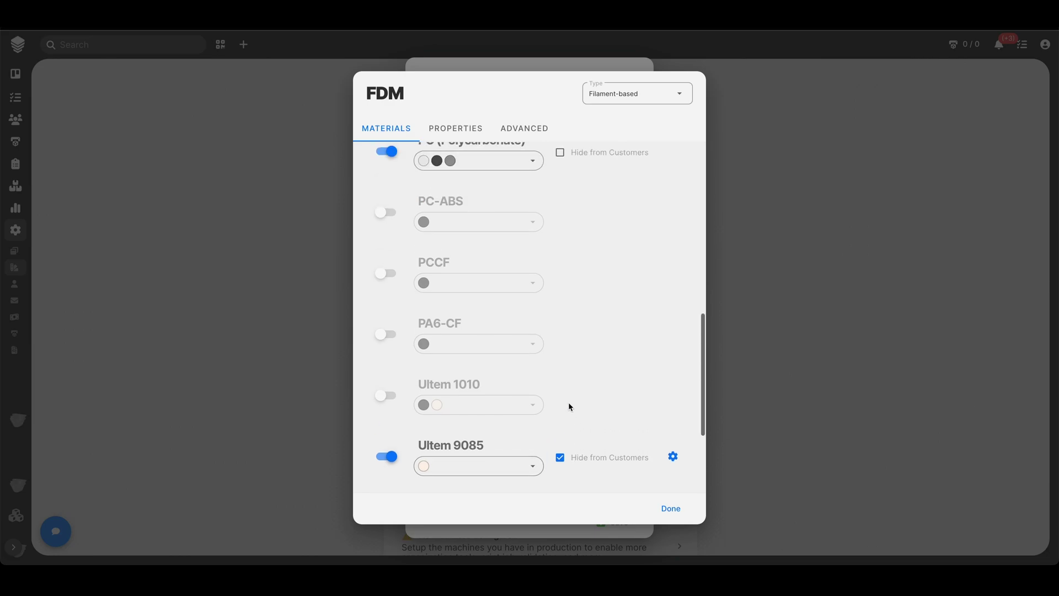
scroll(568, 404, "up", 7)
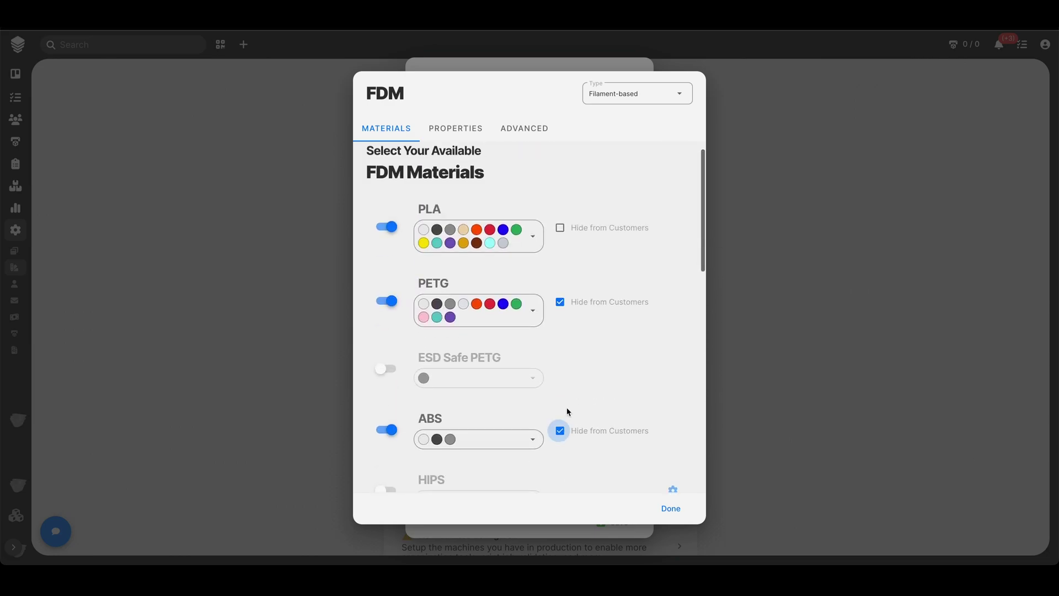
Step: Review PLA's tooltip and 180–220 °C temperatures, then cancel without saving
left_click(673, 244)
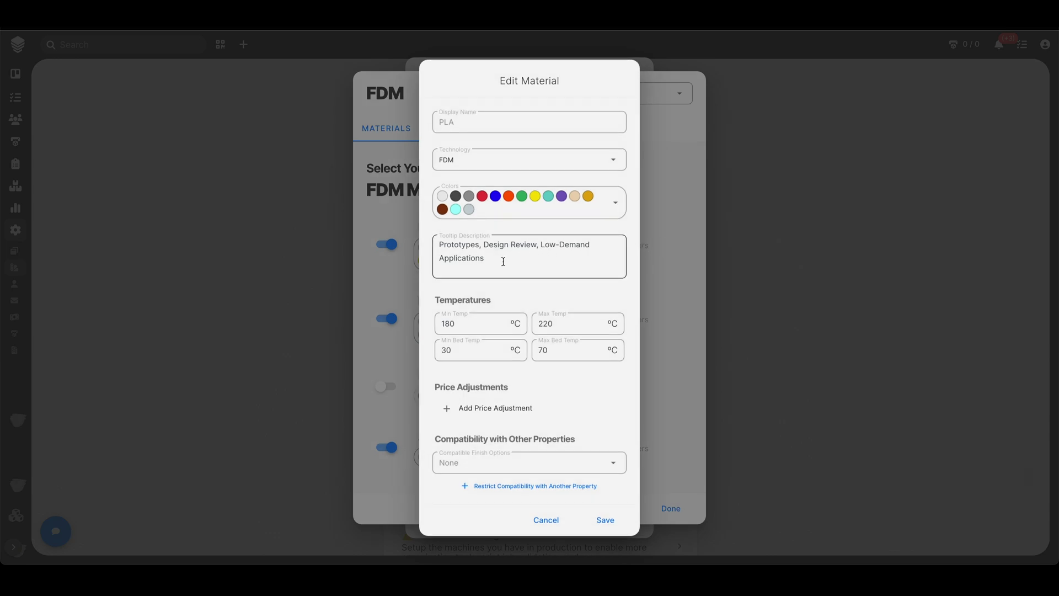
left_click_drag(501, 260, 432, 243)
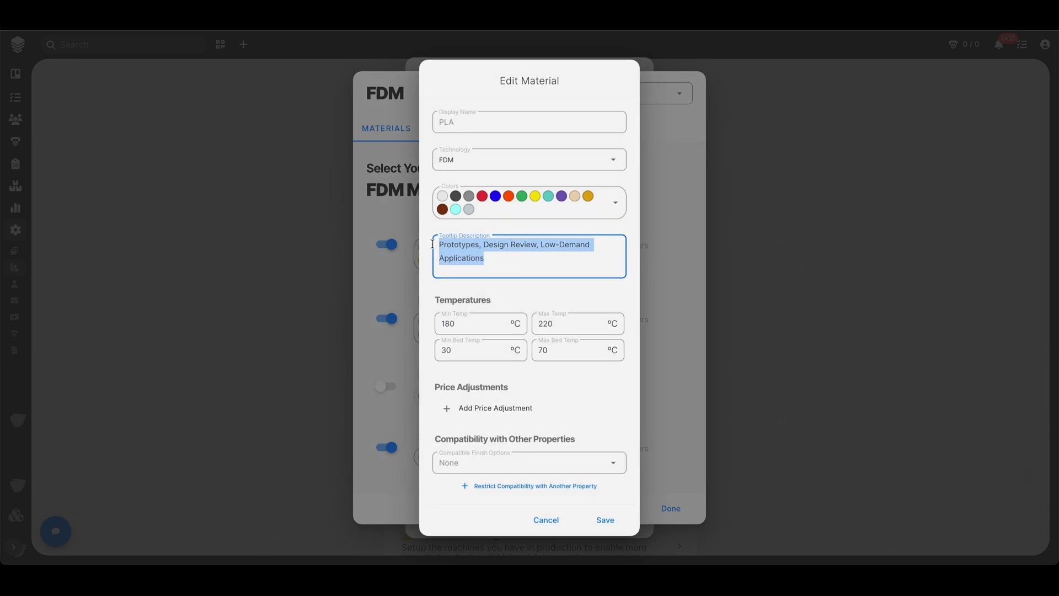
left_click(458, 324)
left_click(569, 326)
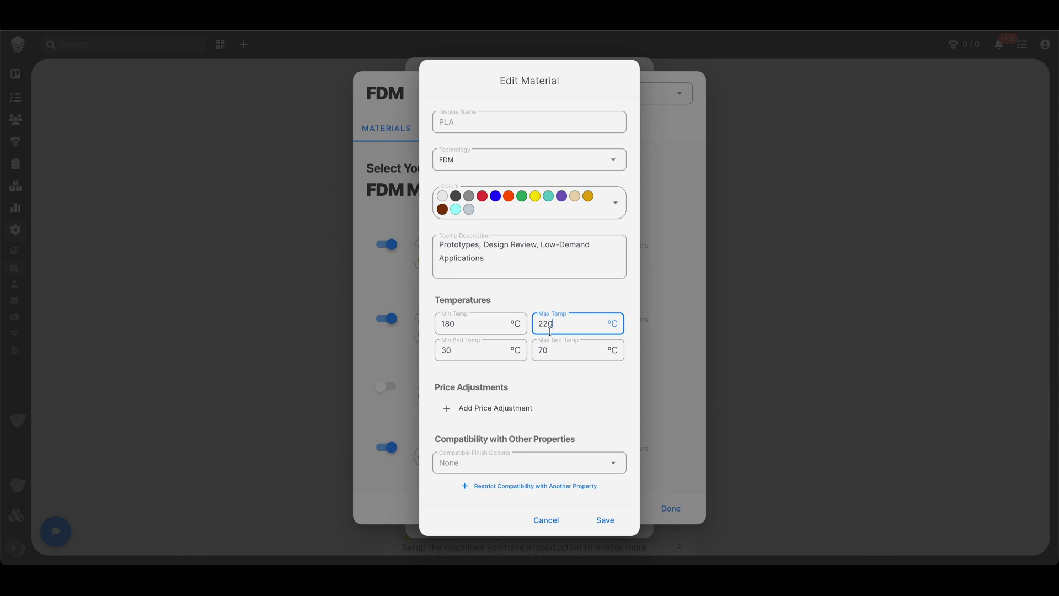
double_click(549, 325)
left_click(552, 522)
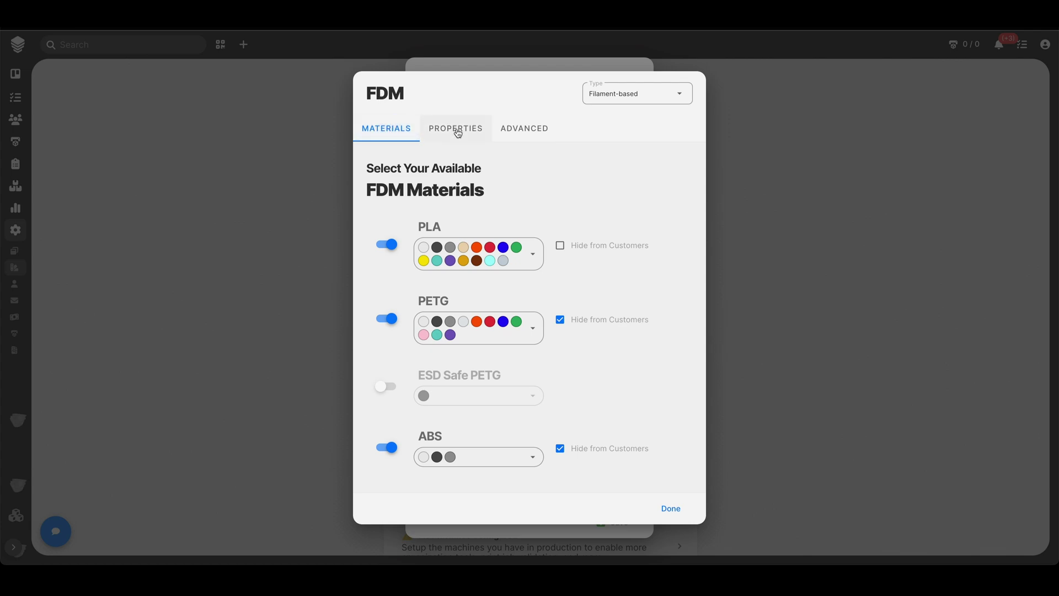
left_click(457, 134)
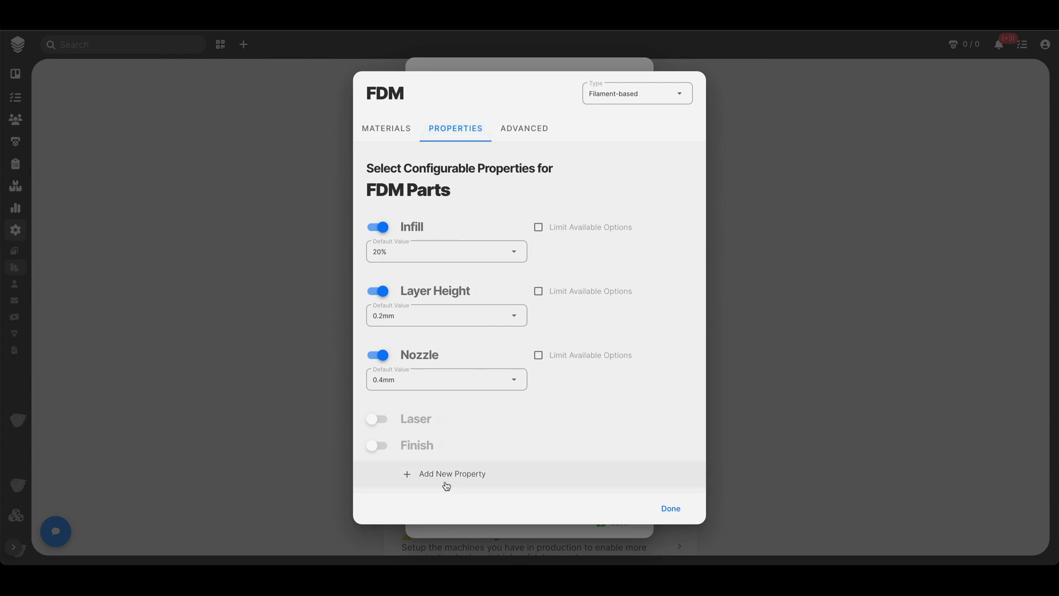
Step: Review the FDM Layer Height and Infill (10%–100%) options, keeping the defaults unchanged
mouse_move(428, 235)
mouse_move(425, 356)
left_click(478, 290)
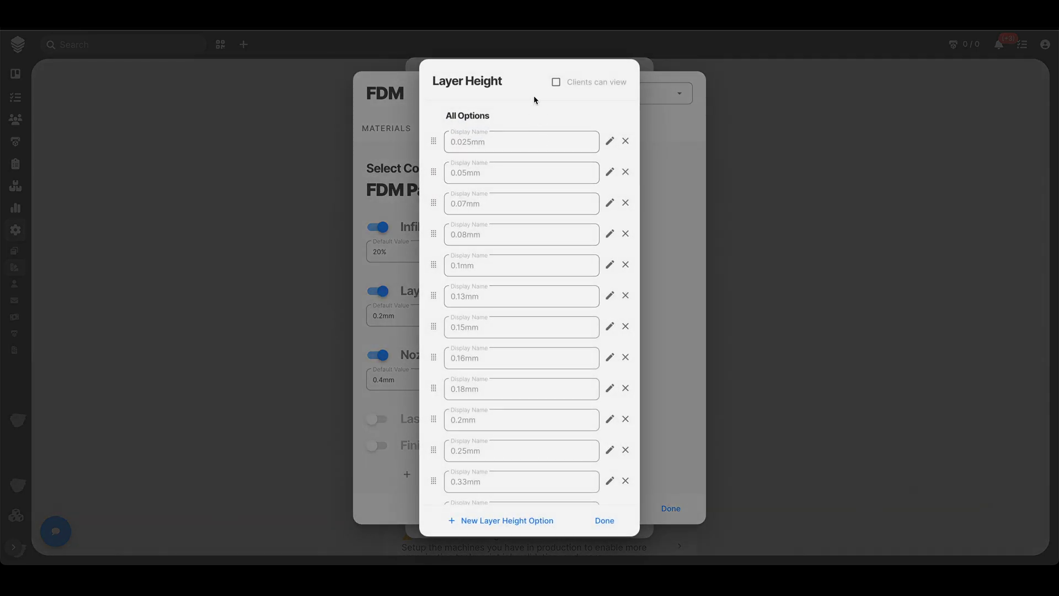
left_click(366, 205)
left_click(431, 226)
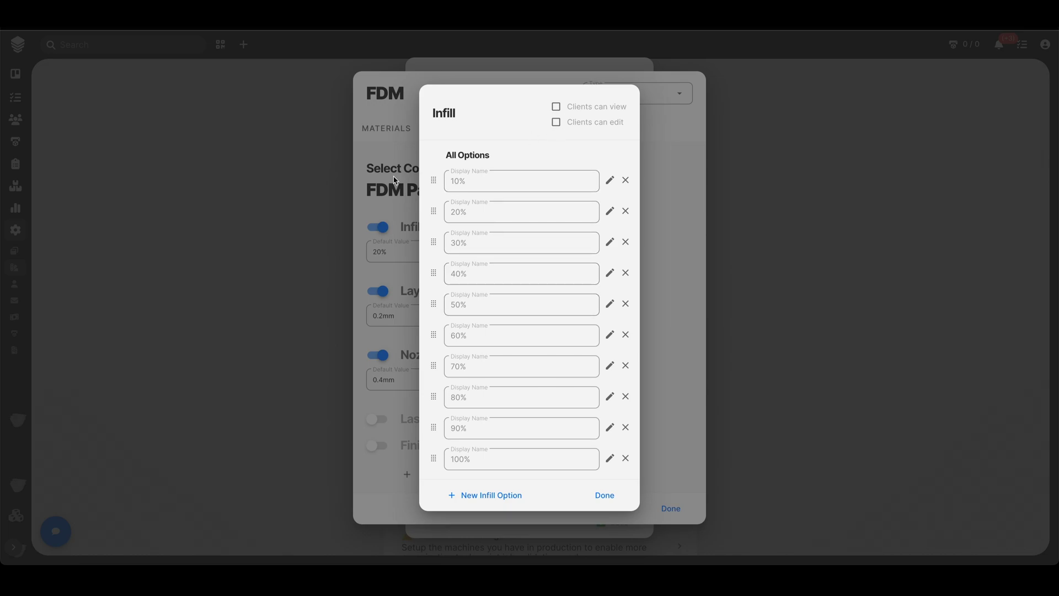
left_click(383, 190)
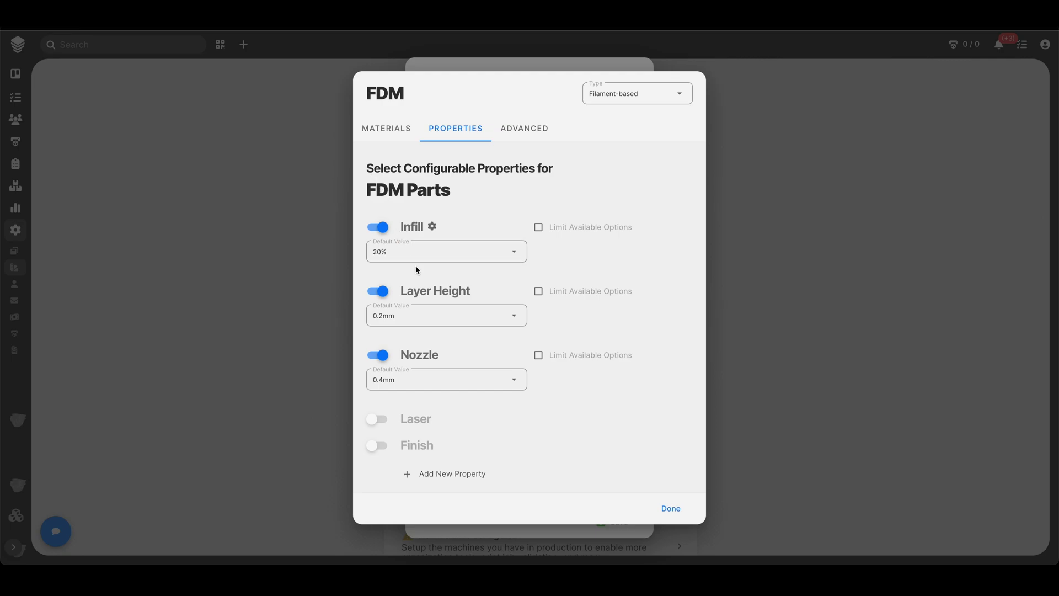
Step: Finish the FDM setup and bring up the SLA materials list
left_click(666, 507)
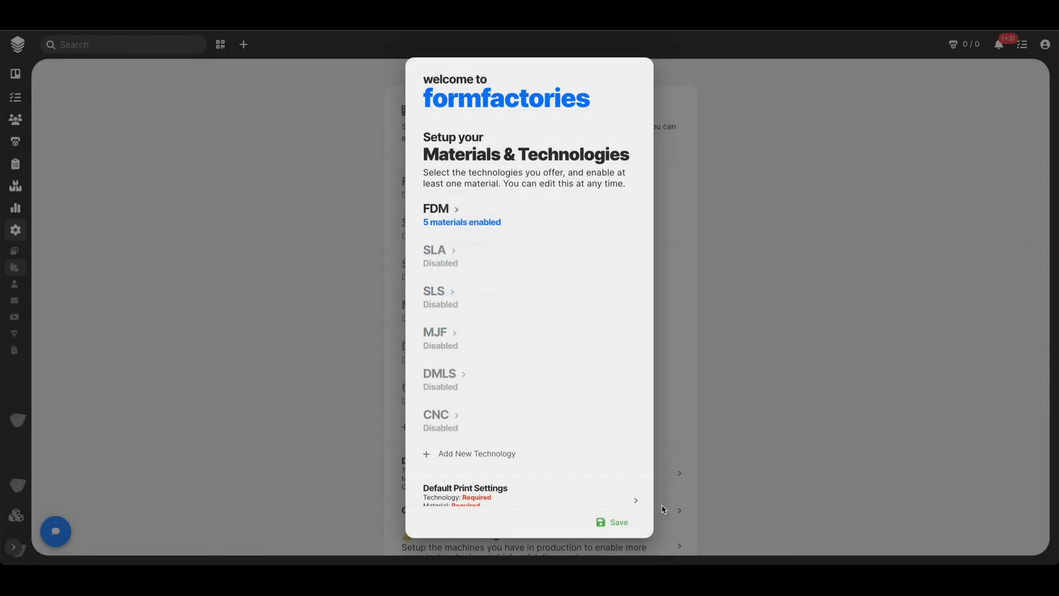
left_click(444, 262)
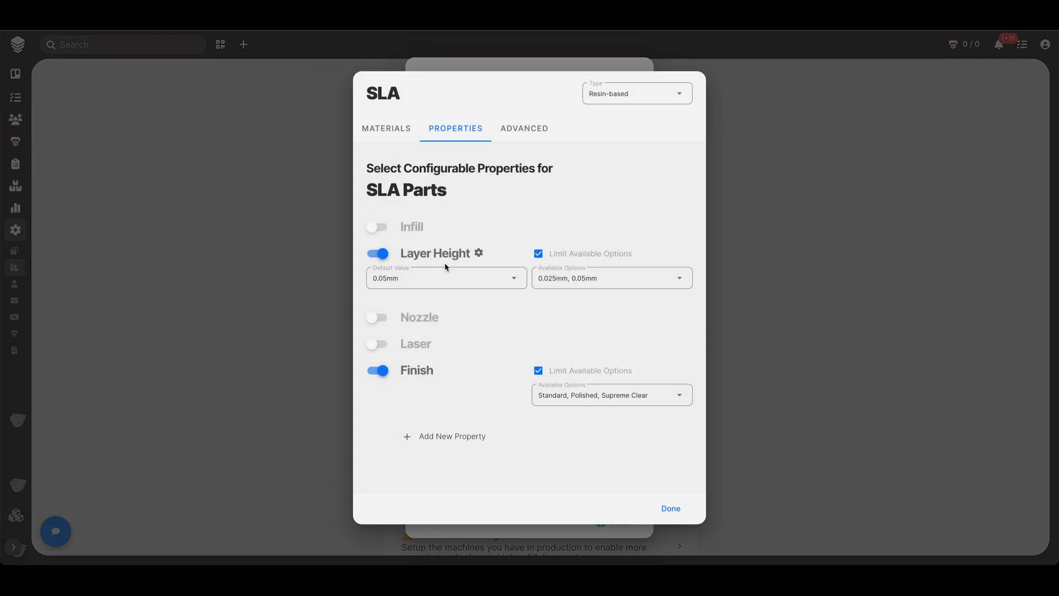
left_click(453, 70)
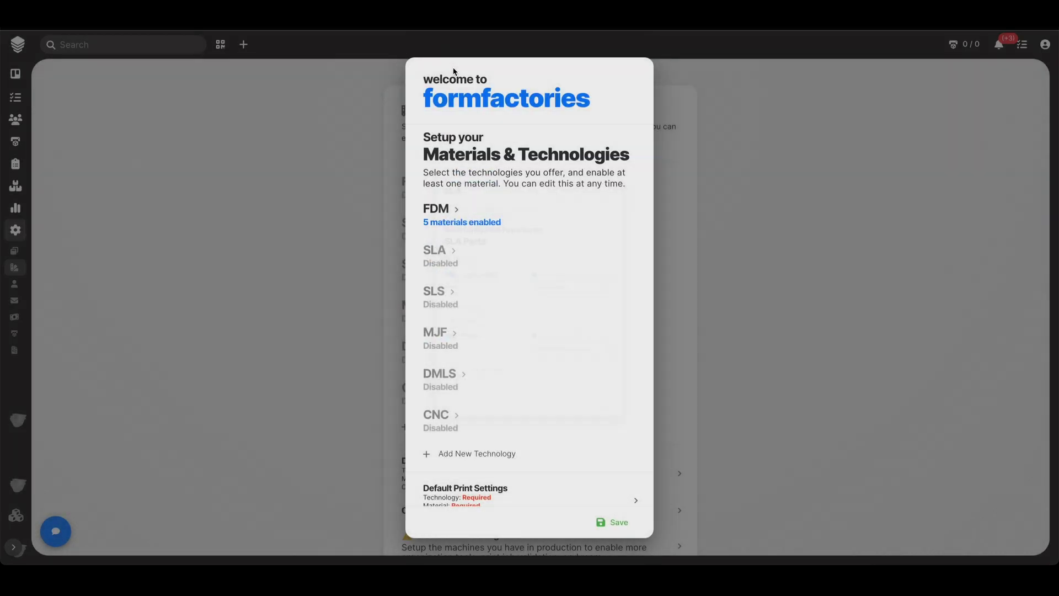
left_click(456, 258)
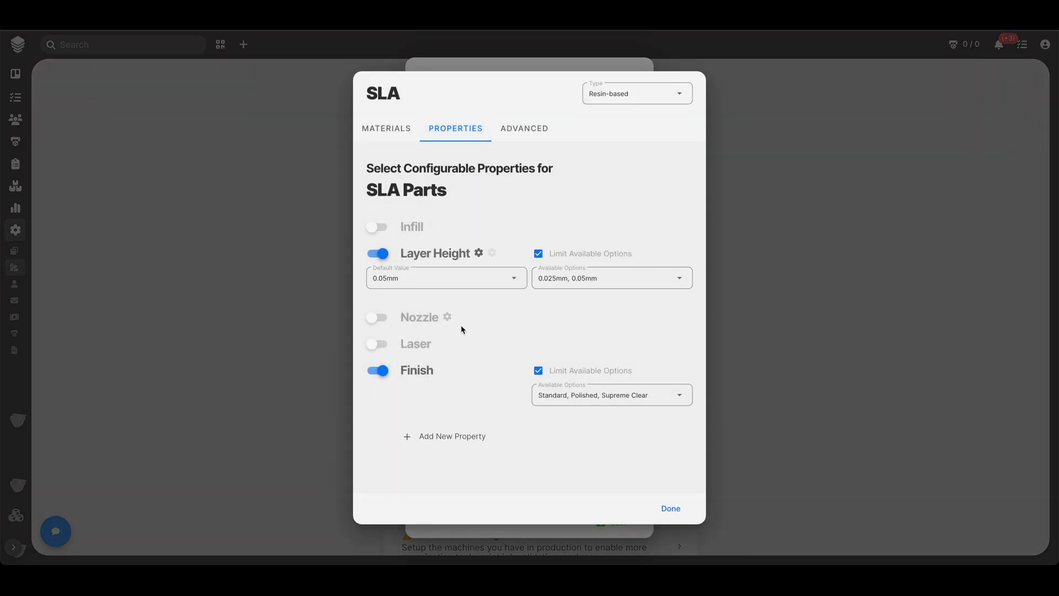
left_click(394, 134)
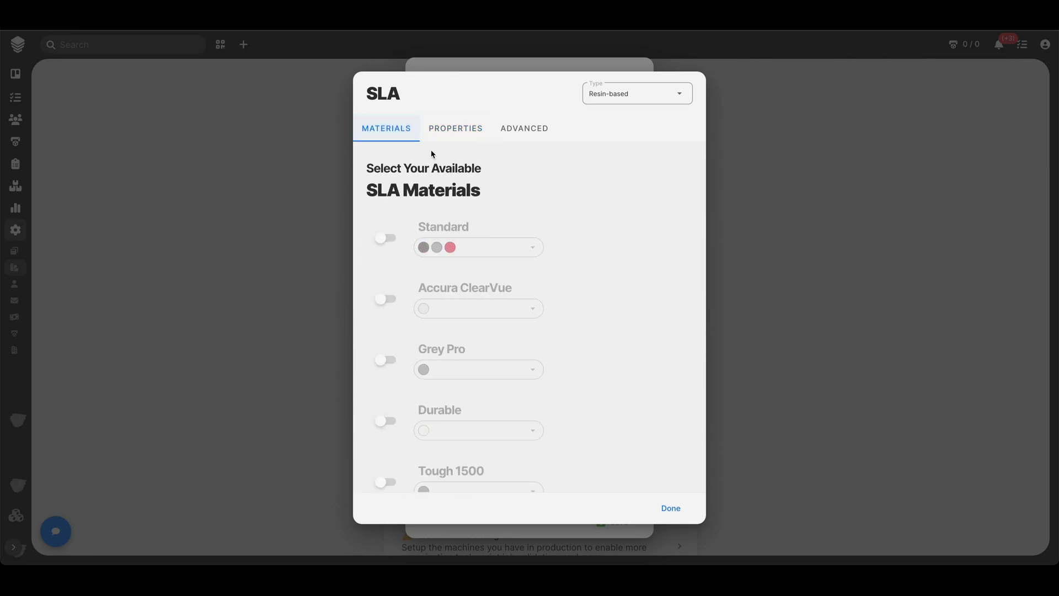
left_click(455, 66)
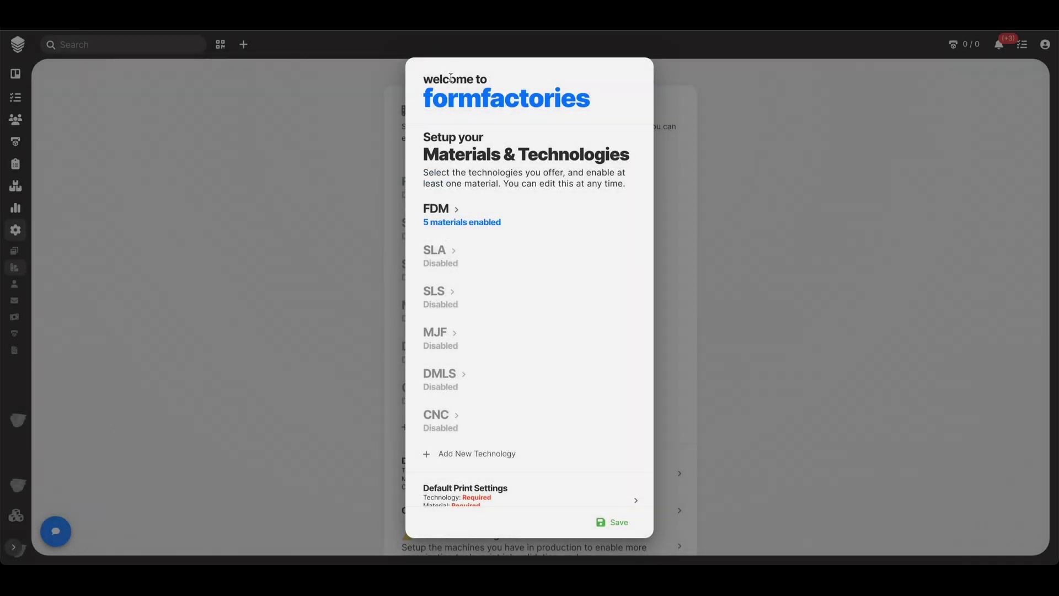
left_click(449, 263)
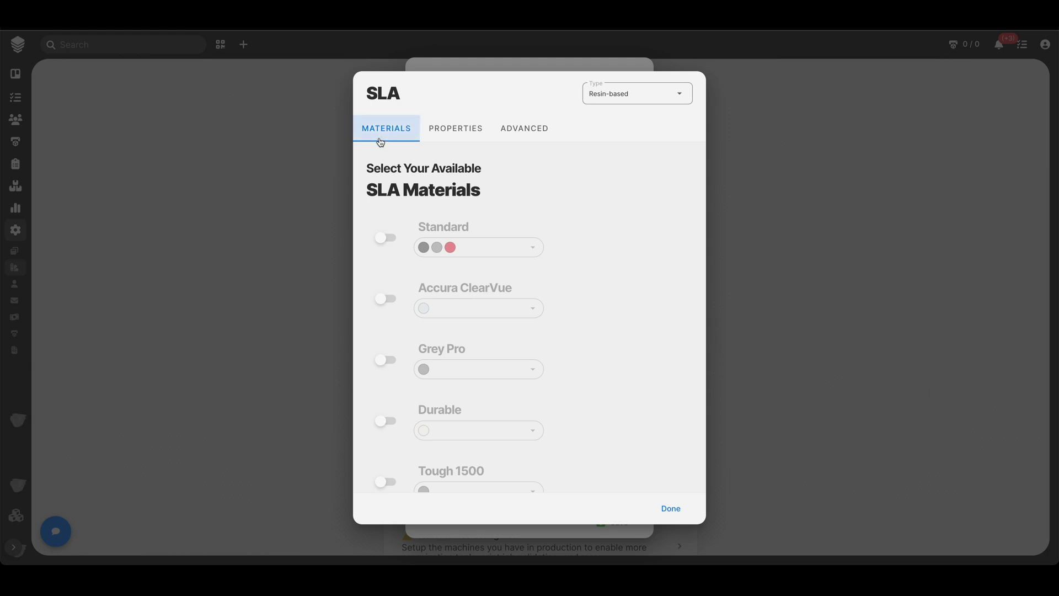
Step: Enable the Standard and Accura ClearVue SLA resins
left_click(385, 237)
left_click(385, 299)
scroll(360, 331, "down", 3)
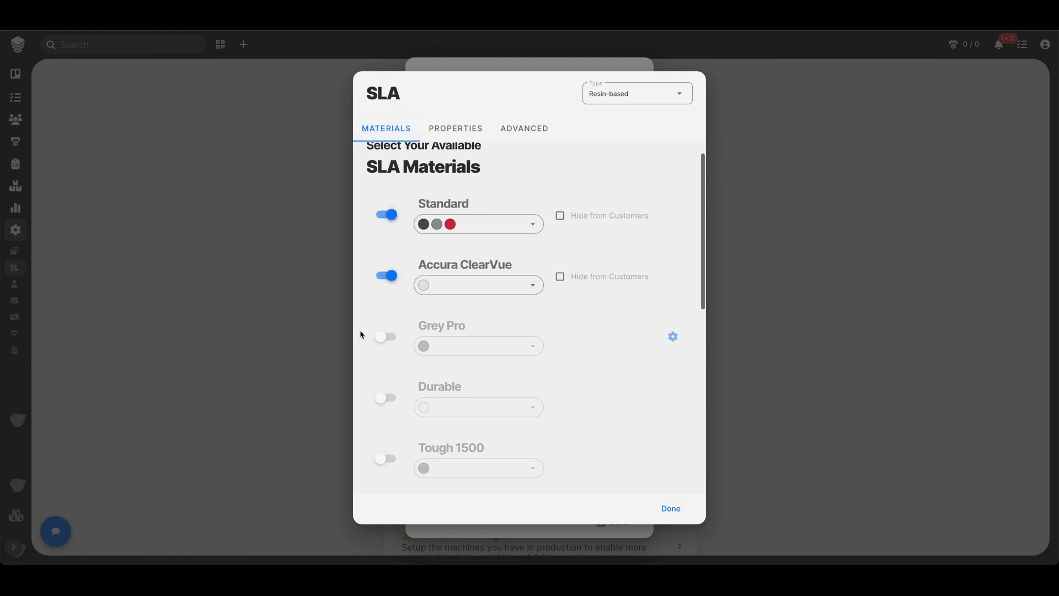
scroll(361, 334, "up", 3)
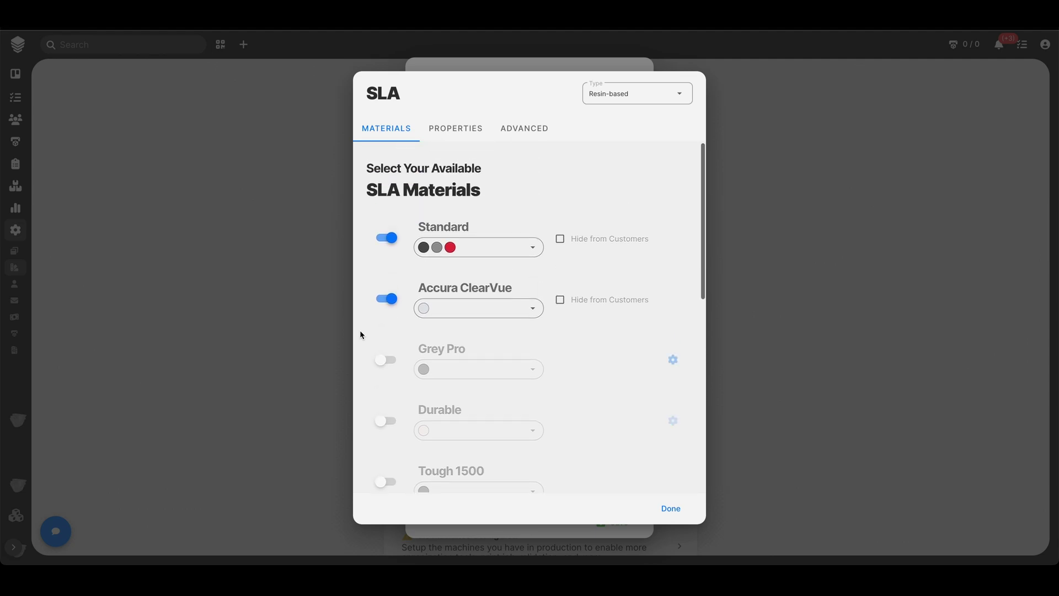
Step: Give SLA parts a 0.05mm default layer height and Standard, Polished, Supreme Clear finishes
left_click(448, 134)
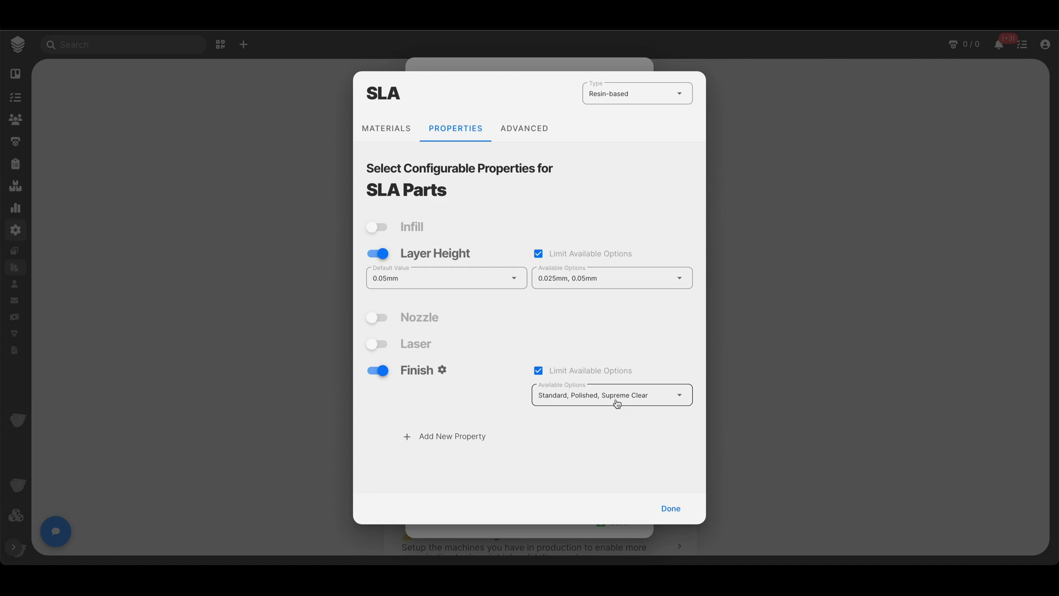
left_click(669, 508)
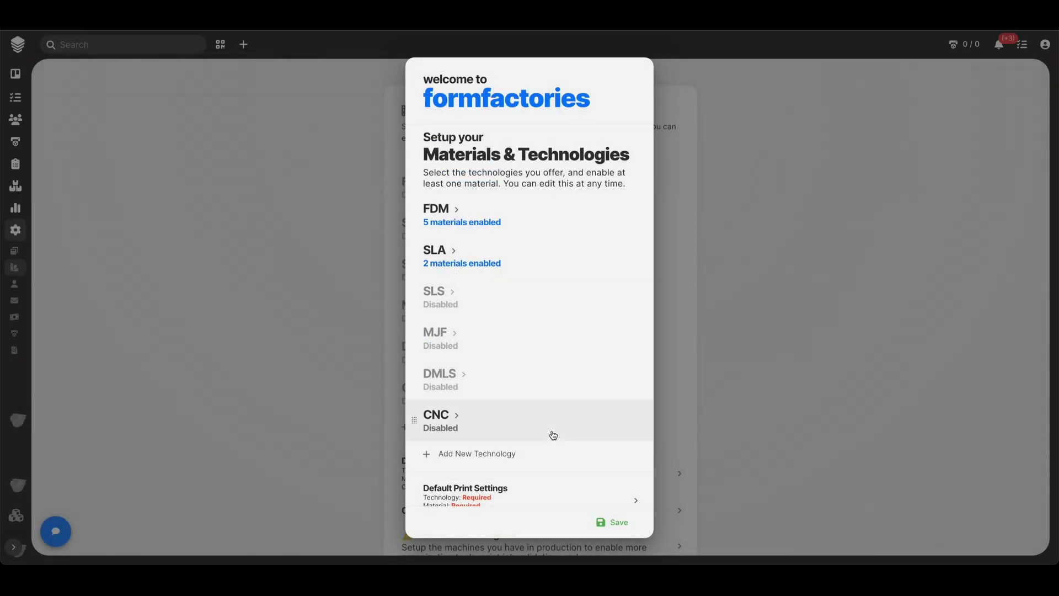
Step: Clear all compatible finishes from the Standard SLA resin
left_click(440, 249)
left_click(378, 129)
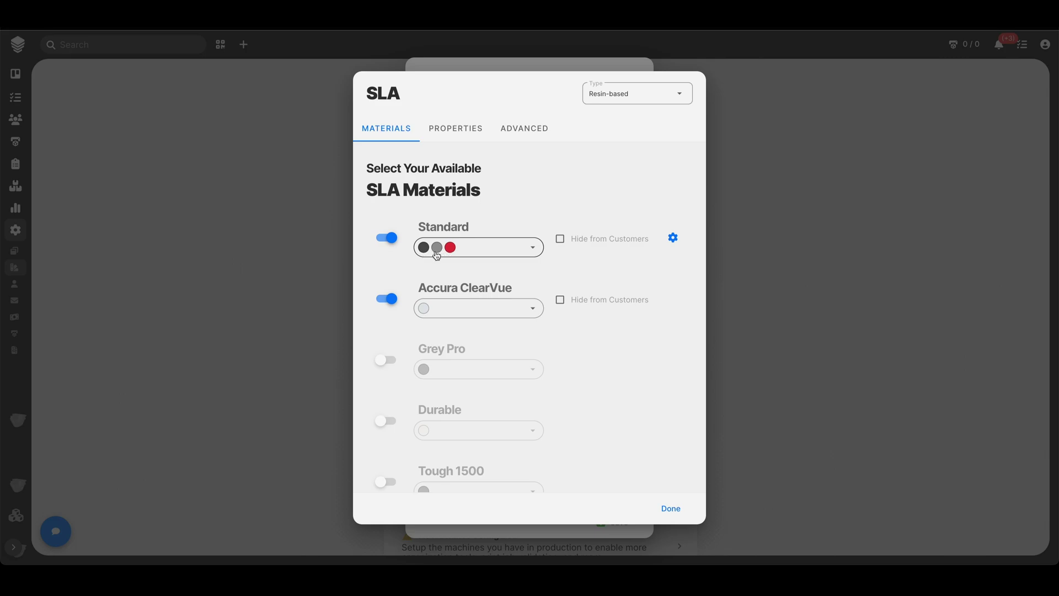
left_click(673, 238)
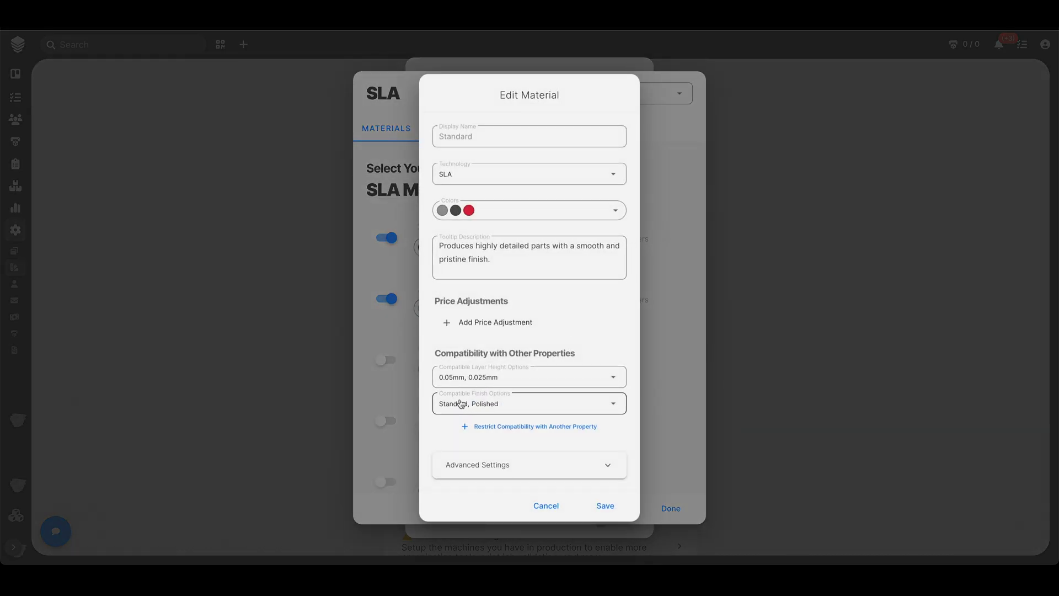
left_click(610, 404)
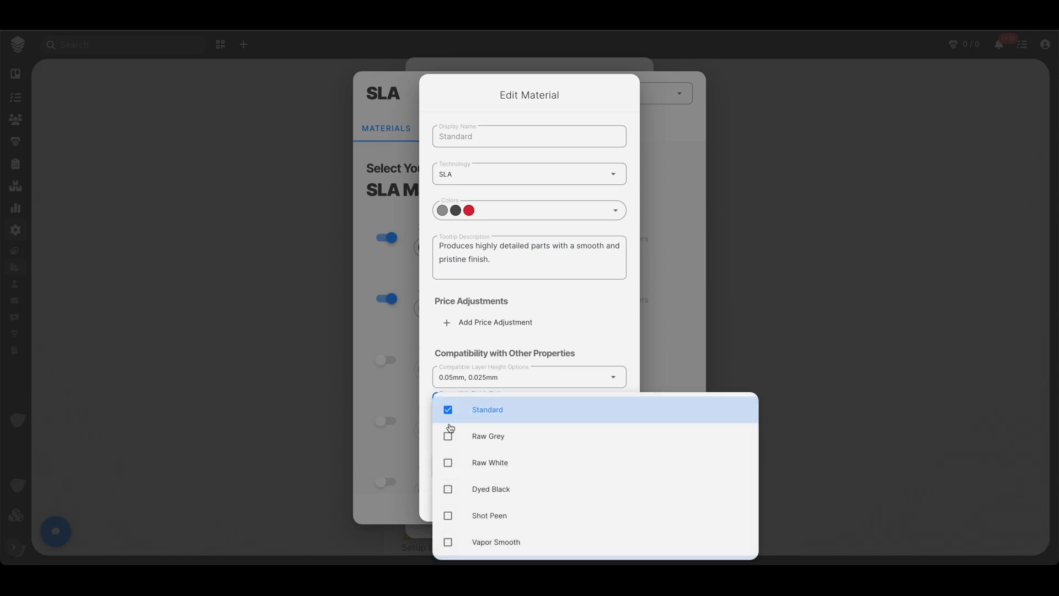
left_click(447, 412)
scroll(447, 415, "down", 3)
left_click(445, 425)
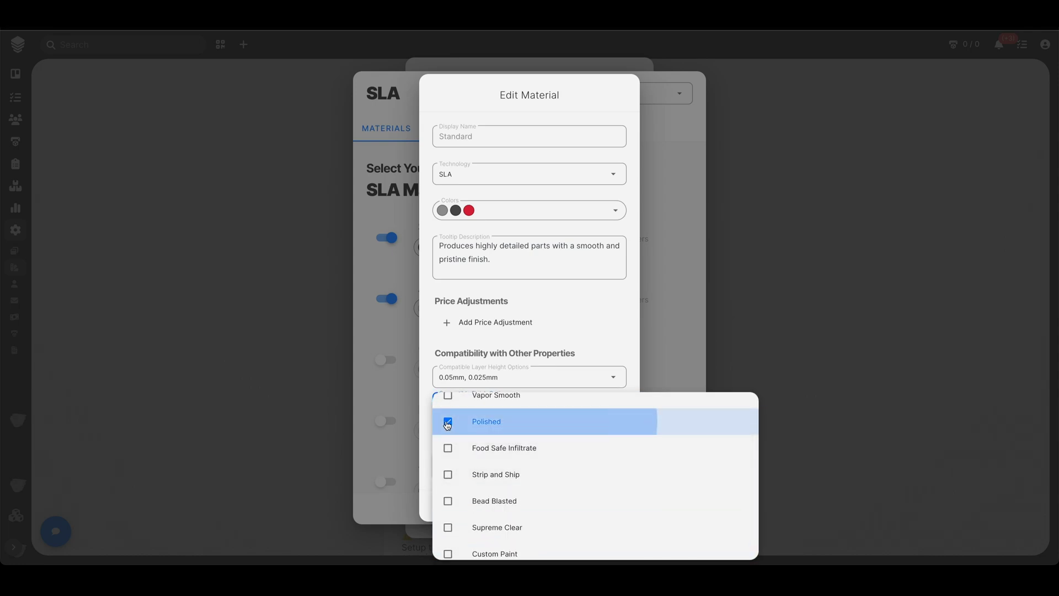
left_click(441, 347)
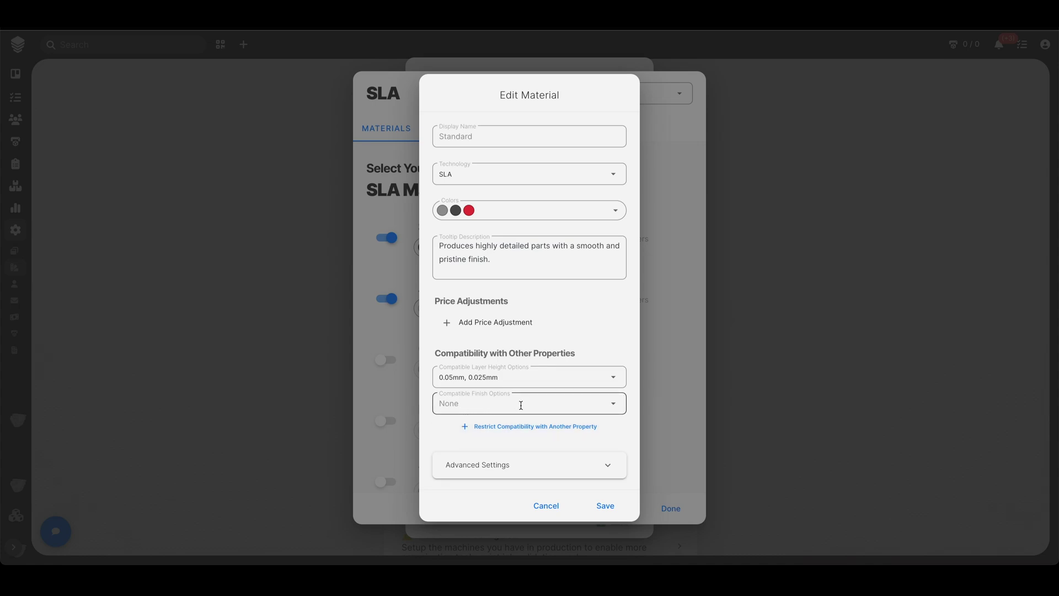
Step: Limit Standard resin to Standard and Polished finishes and save it
left_click(615, 407)
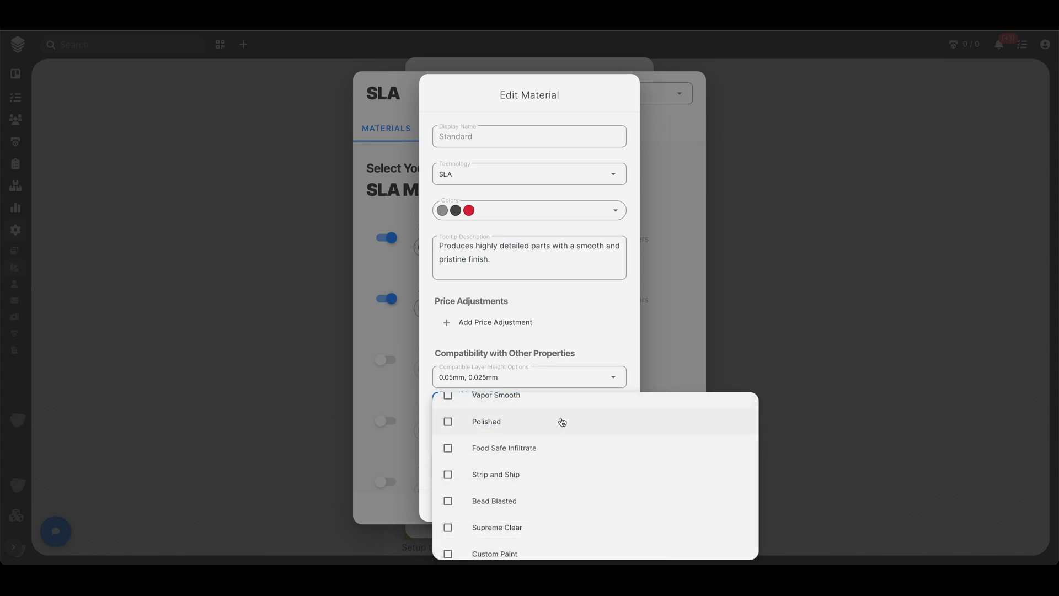
scroll(554, 424, "up", 5)
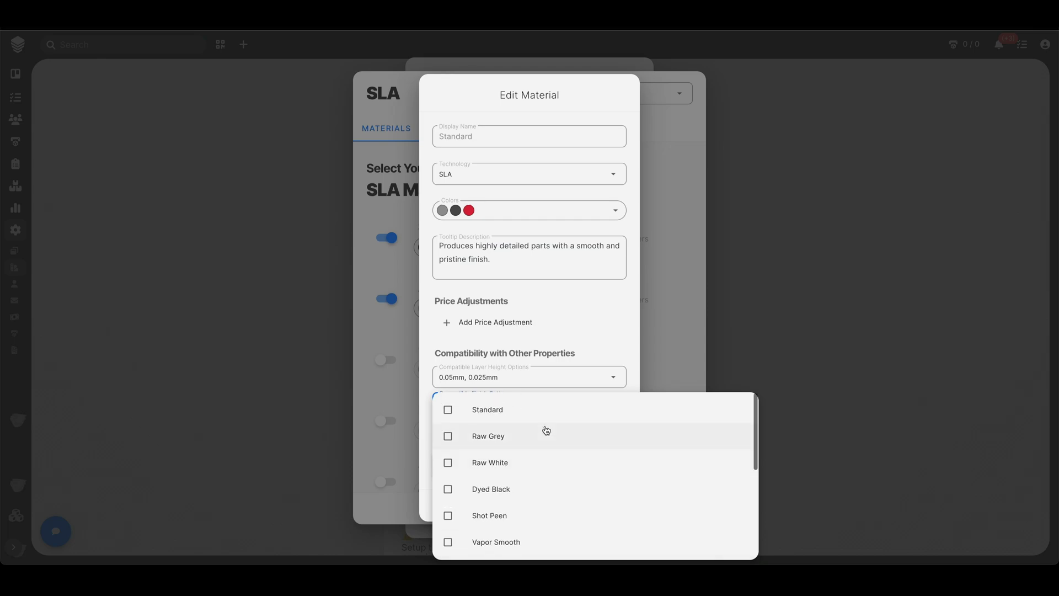
left_click(449, 413)
scroll(497, 447, "down", 2)
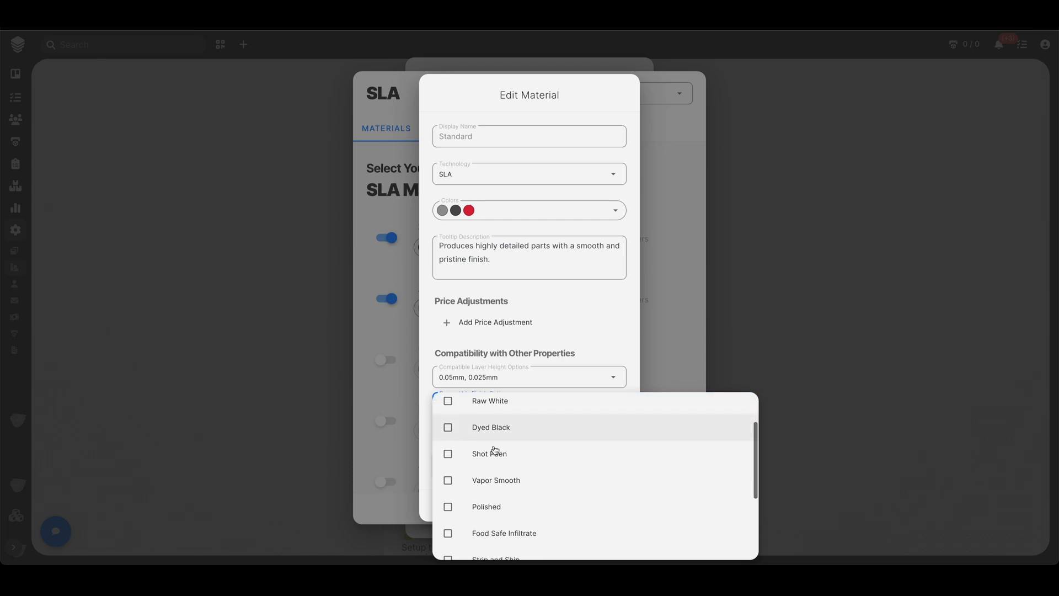
left_click(448, 500)
scroll(474, 493, "down", 4)
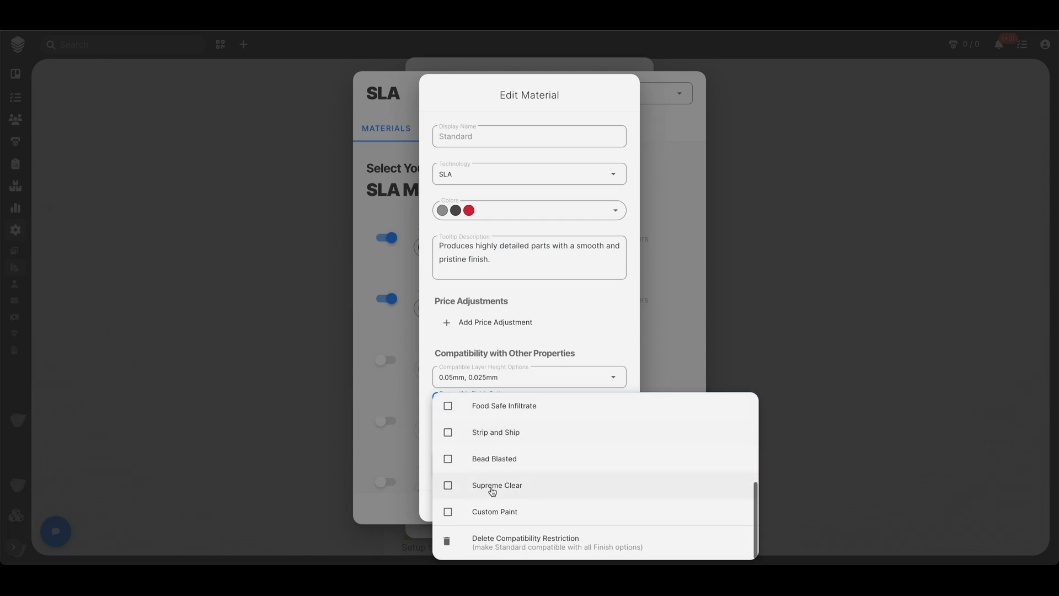
left_click(610, 338)
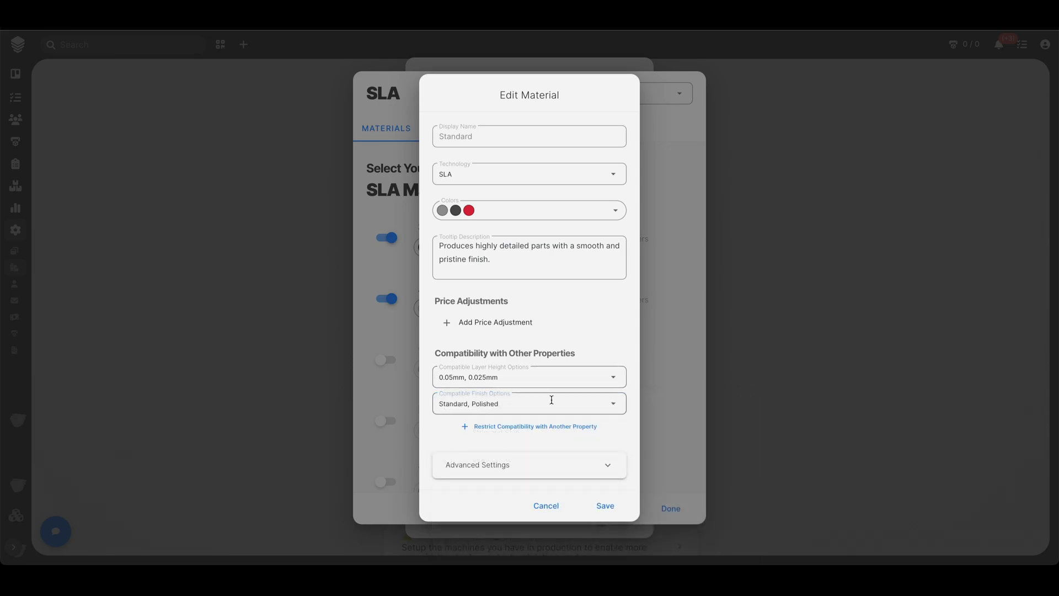
left_click(606, 505)
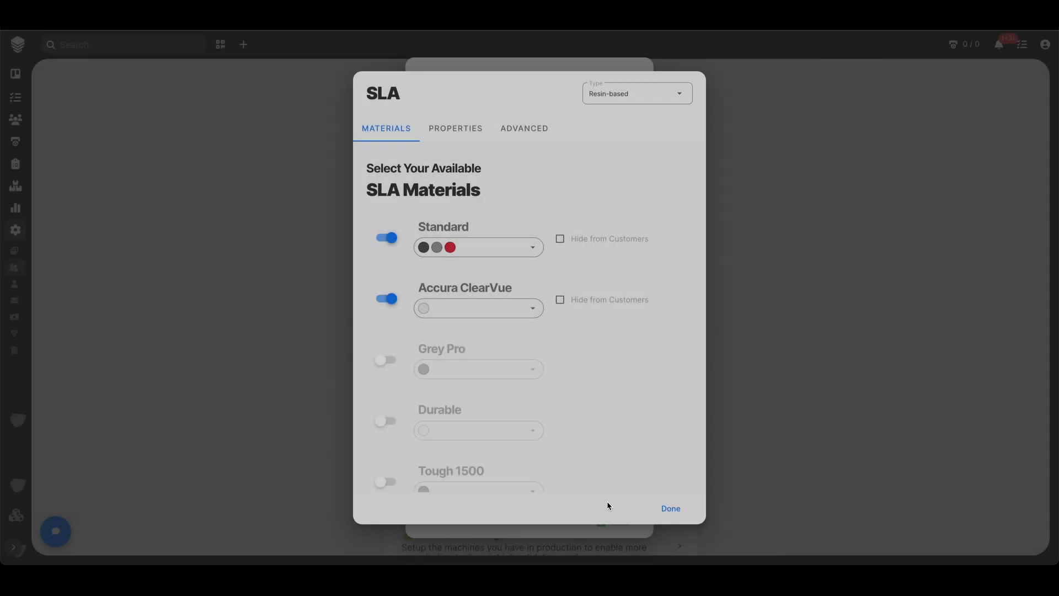
Step: Save Accura ClearVue with Standard, Polished and Supreme Clear finishes and no price adjustment
mouse_move(535, 293)
left_click(672, 298)
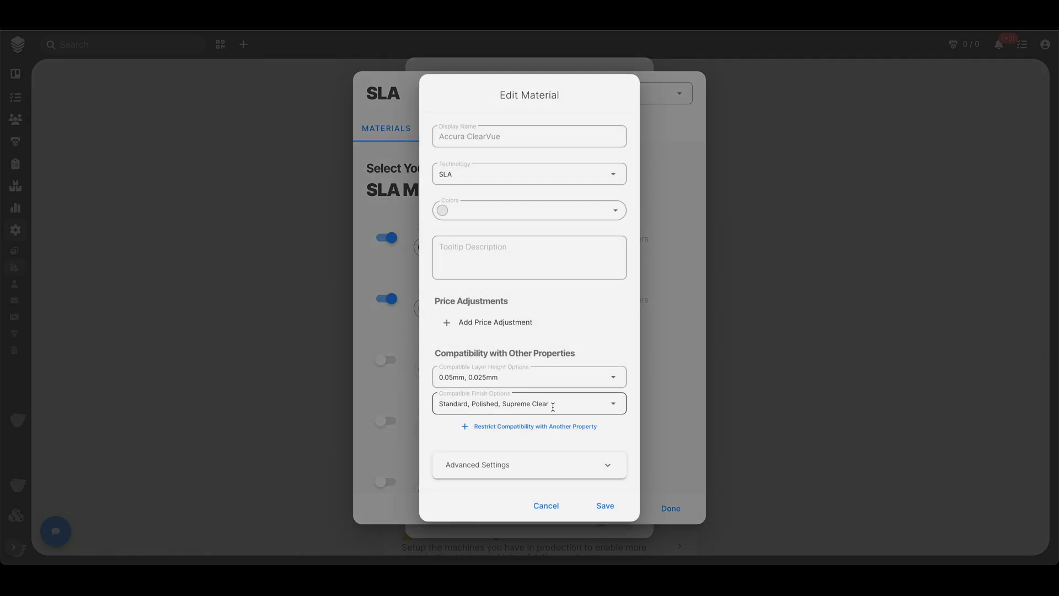
left_click(554, 406)
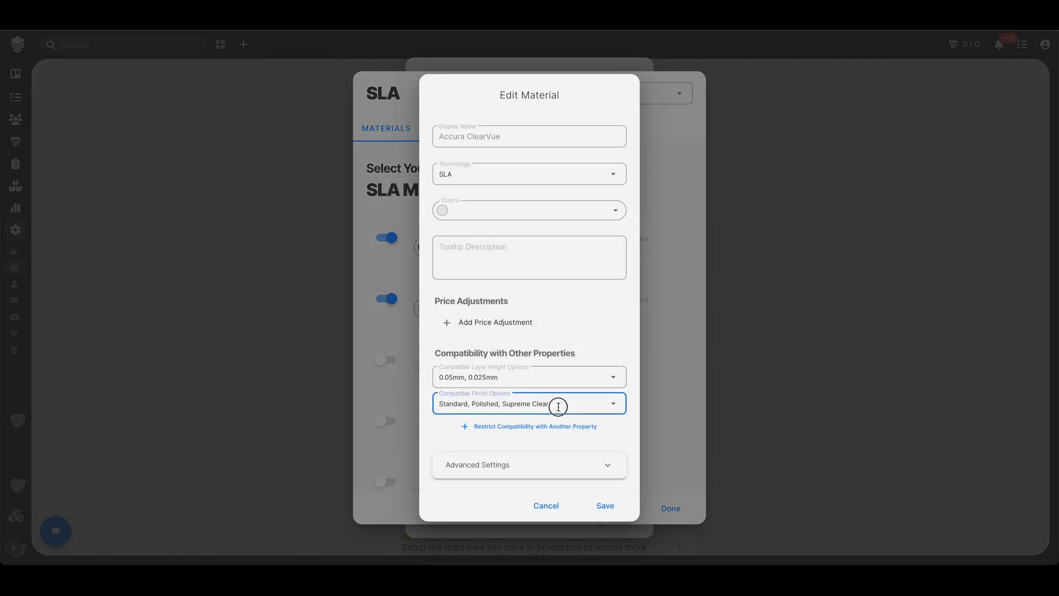
left_click(577, 329)
left_click(612, 312)
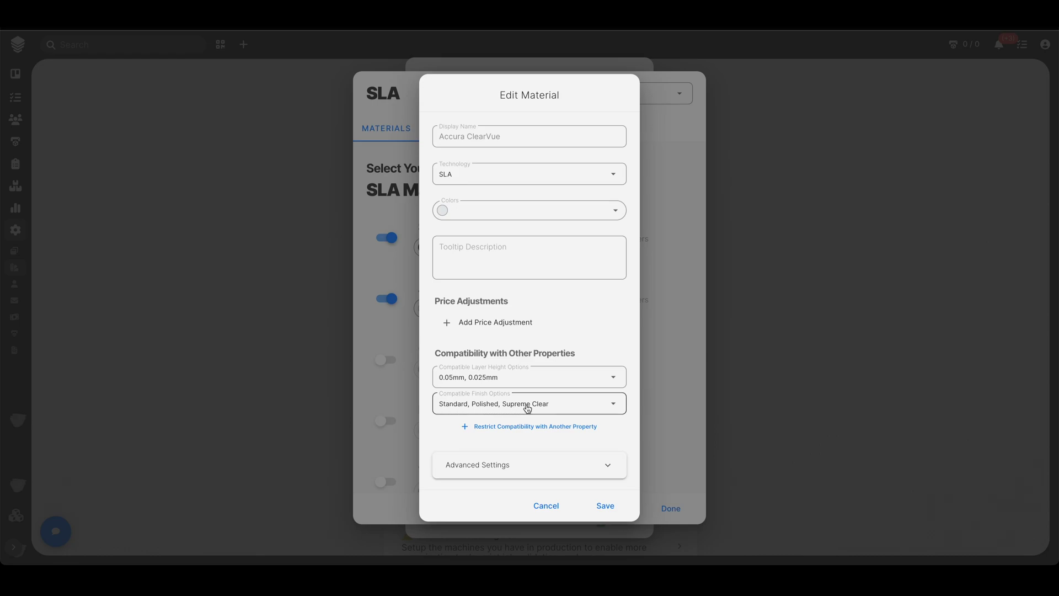
left_click(605, 503)
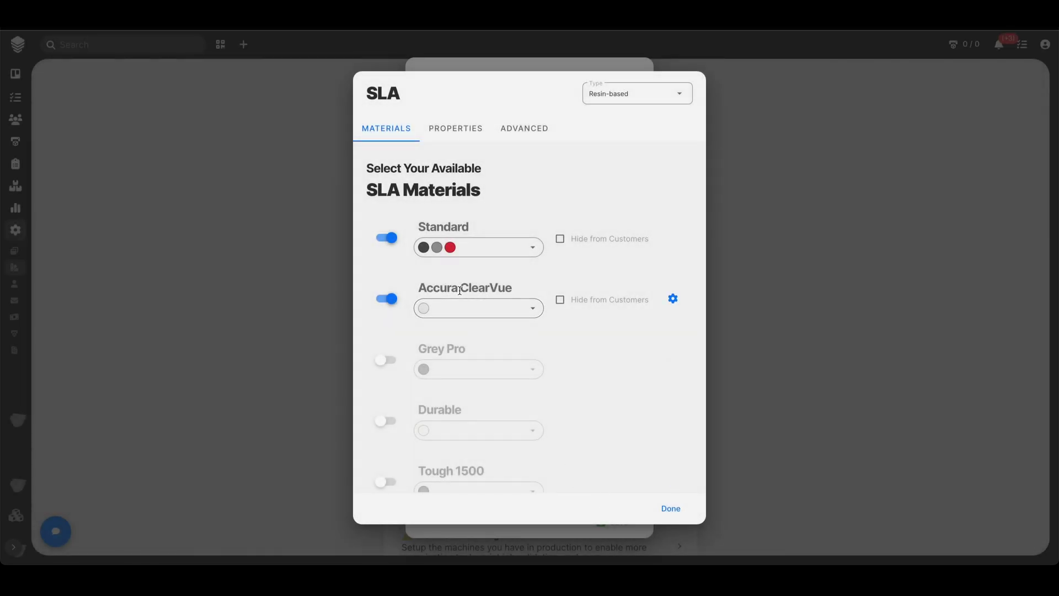
scroll(476, 416, "down", 1)
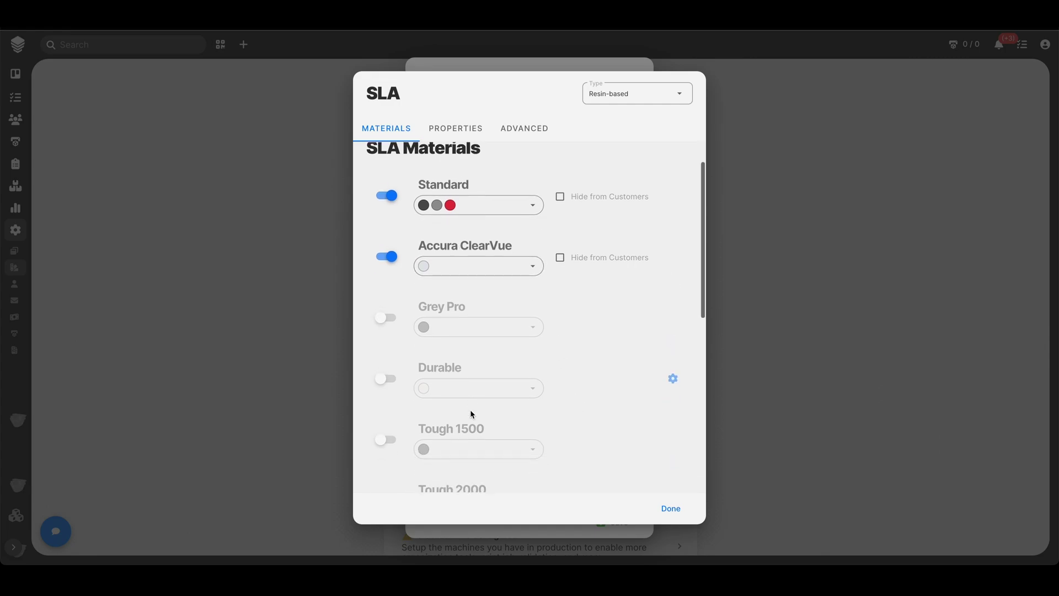
scroll(472, 413, "down", 3)
scroll(419, 375, "up", 4)
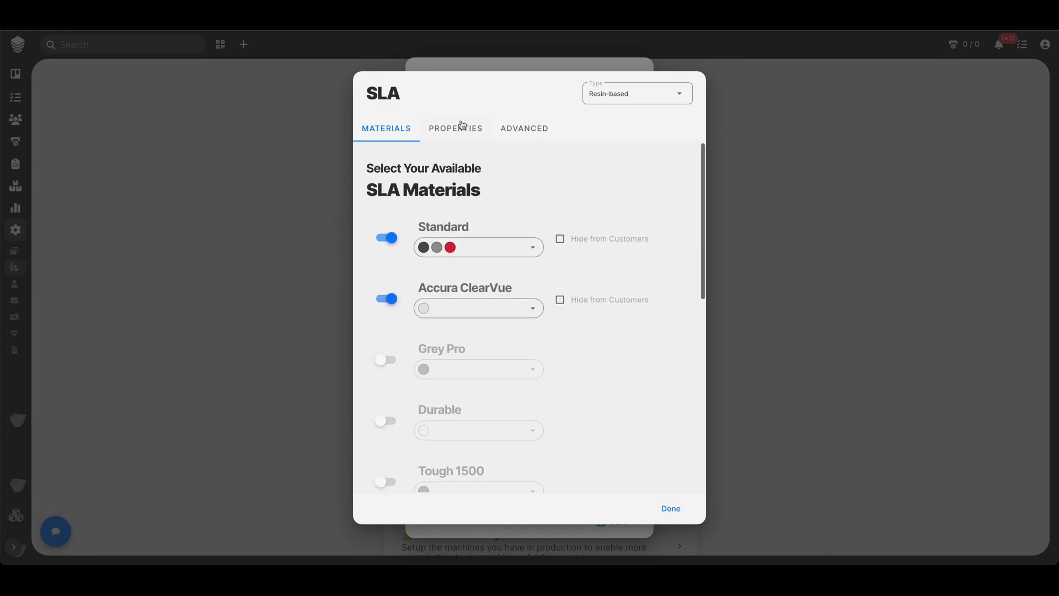
Step: Enable PA 12 as the single MJF material
left_click(672, 512)
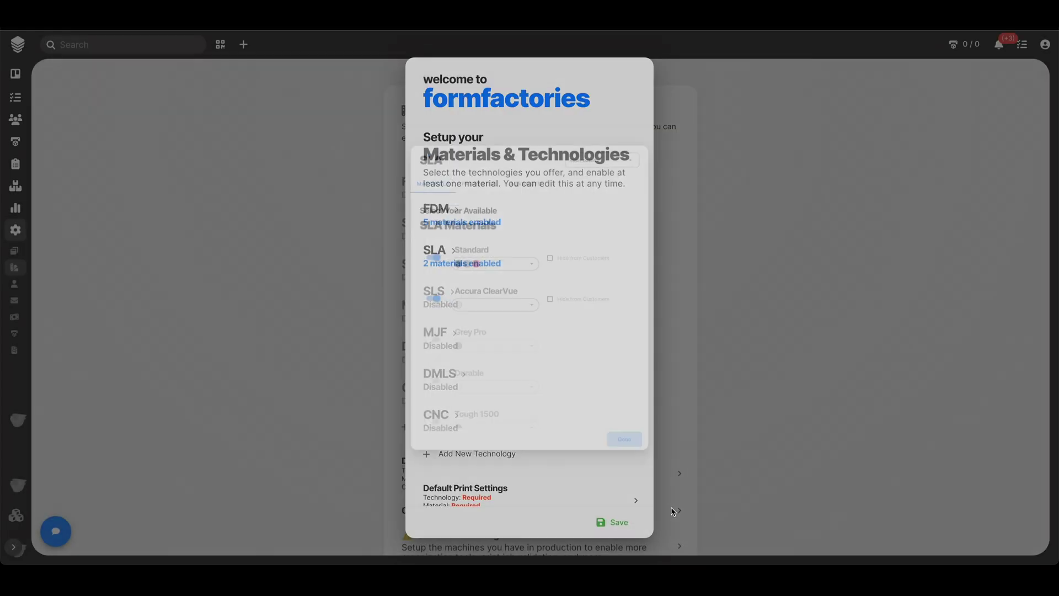
left_click(461, 341)
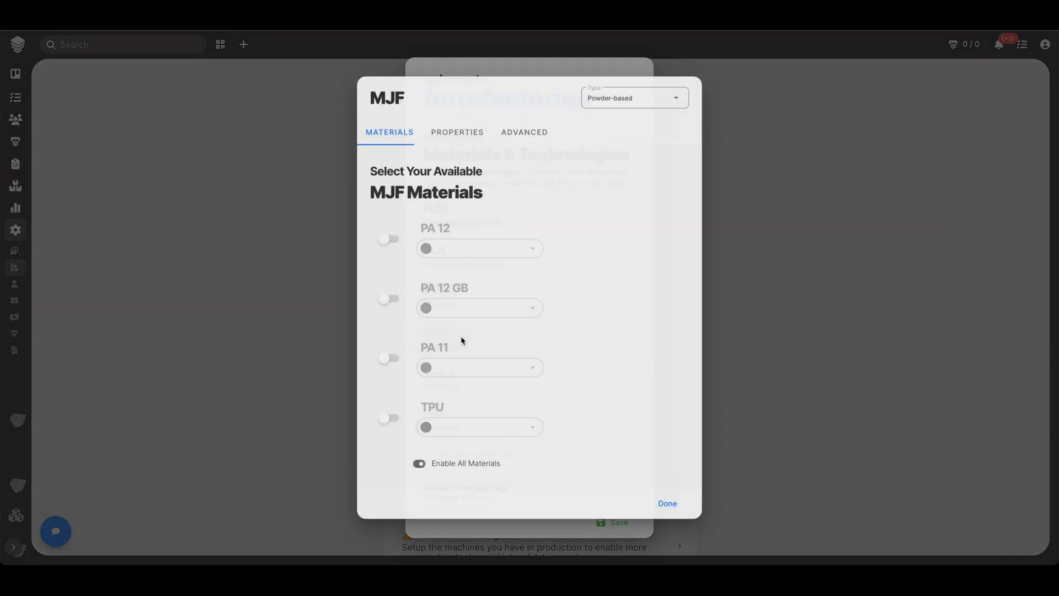
left_click(389, 239)
left_click(668, 504)
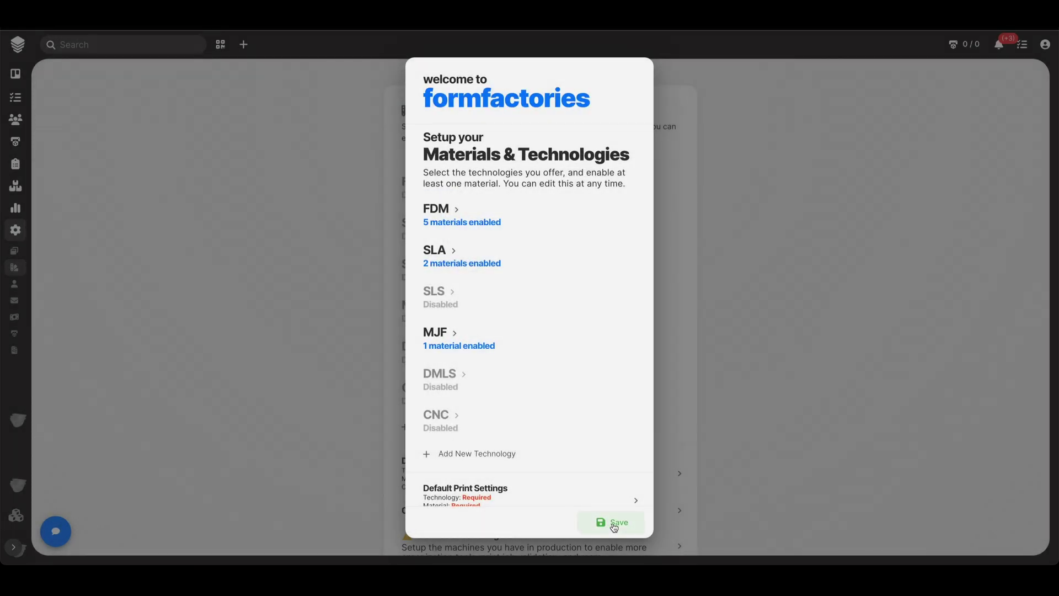
scroll(544, 432, "down", 2)
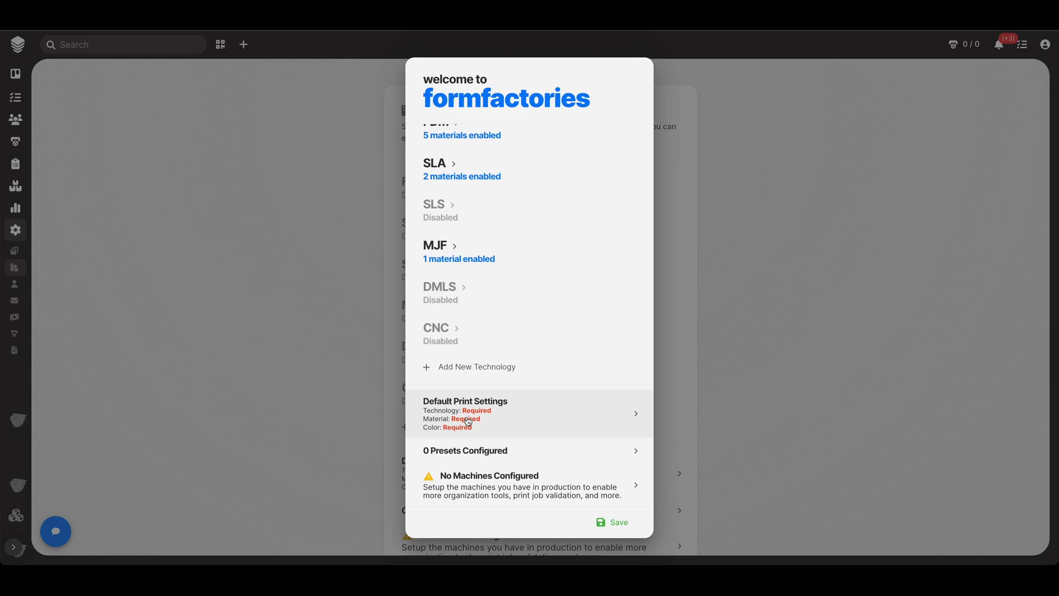
Step: Set the default print technology to FDM with PLA material in Black
left_click(468, 421)
left_click(597, 318)
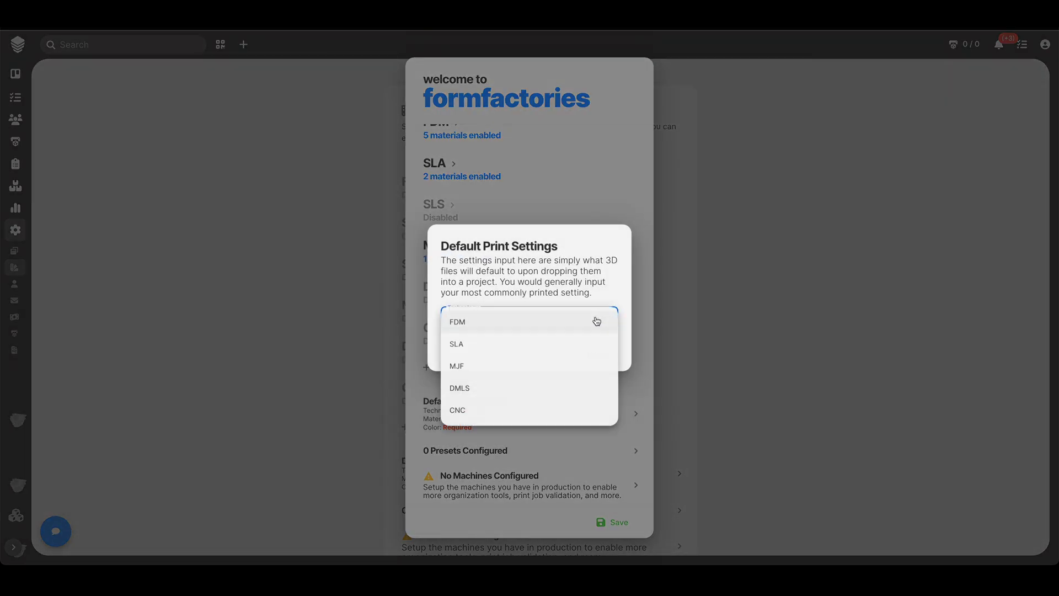
left_click(480, 323)
left_click(603, 279)
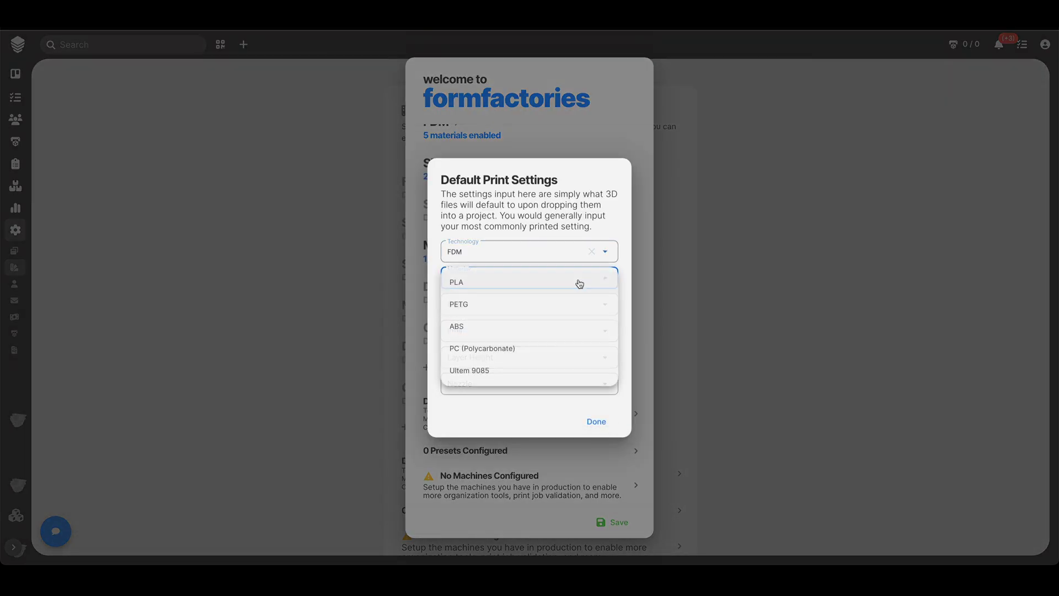
left_click(482, 285)
left_click(608, 308)
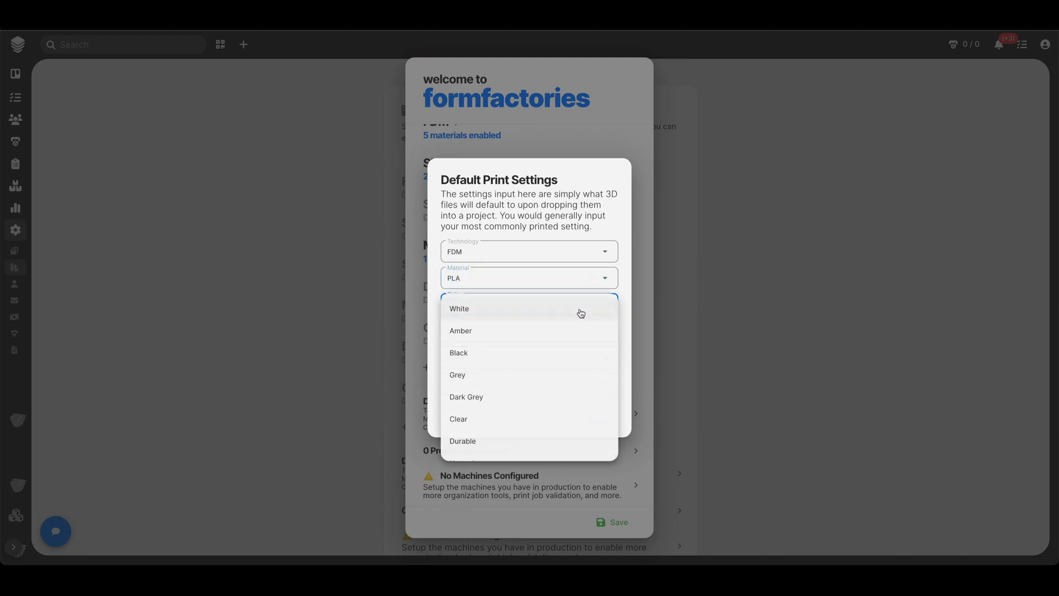
left_click(468, 359)
Step: Set default infill 20%, layer height 0.2mm and nozzle 0.4mm
left_click(607, 332)
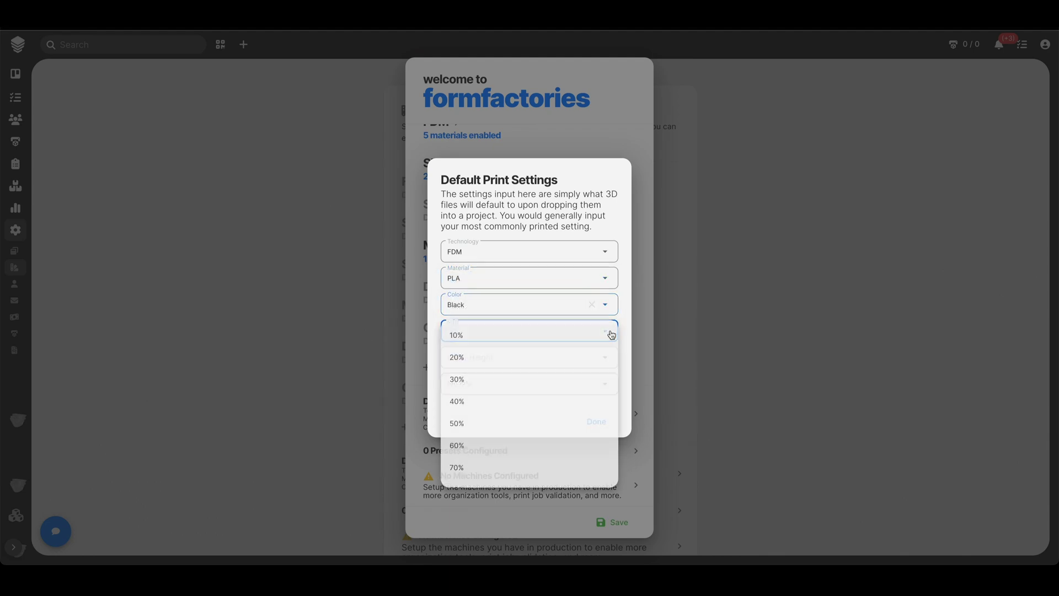
left_click(469, 357)
left_click(605, 363)
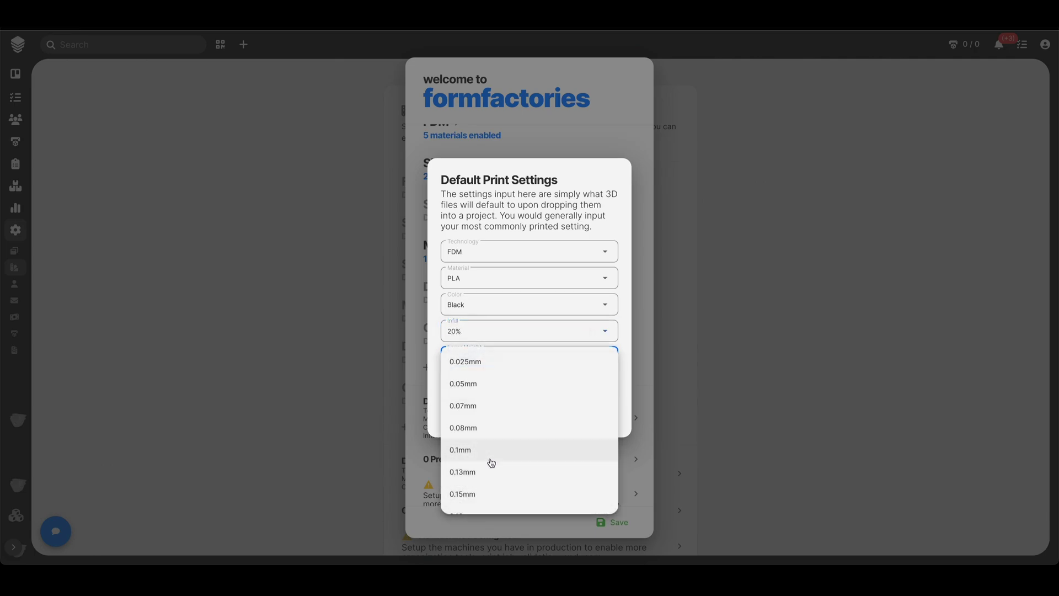
scroll(489, 463, "down", 2)
scroll(491, 461, "down", 1)
left_click(464, 485)
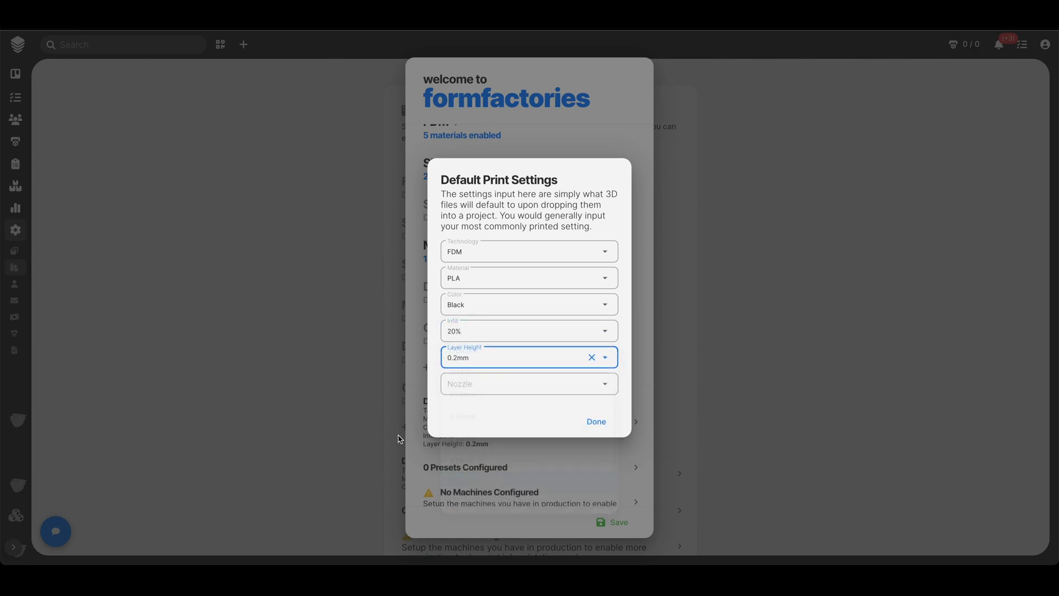
left_click(567, 389)
left_click(476, 433)
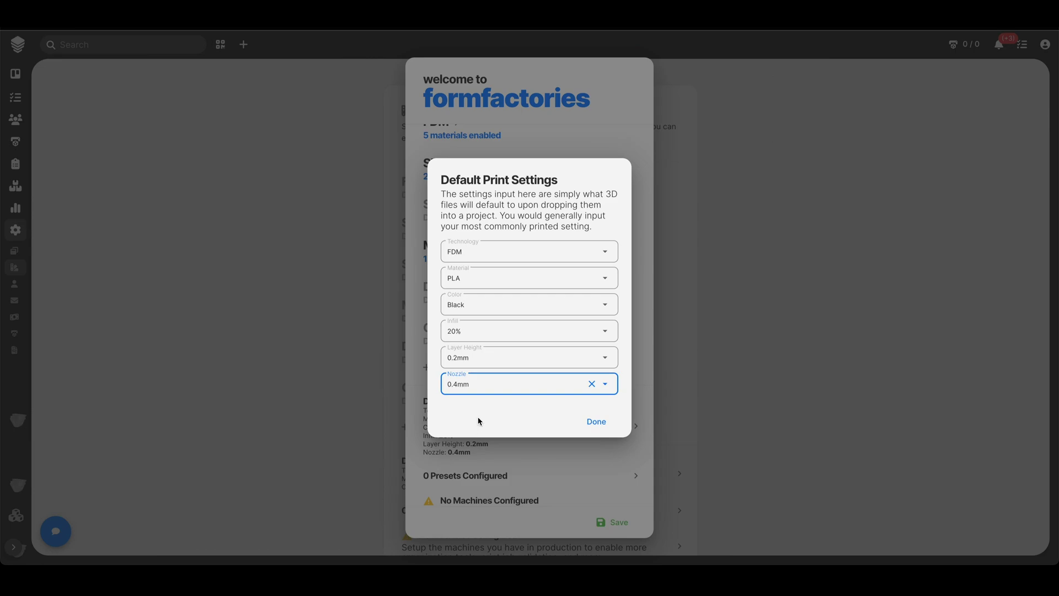
left_click(589, 429)
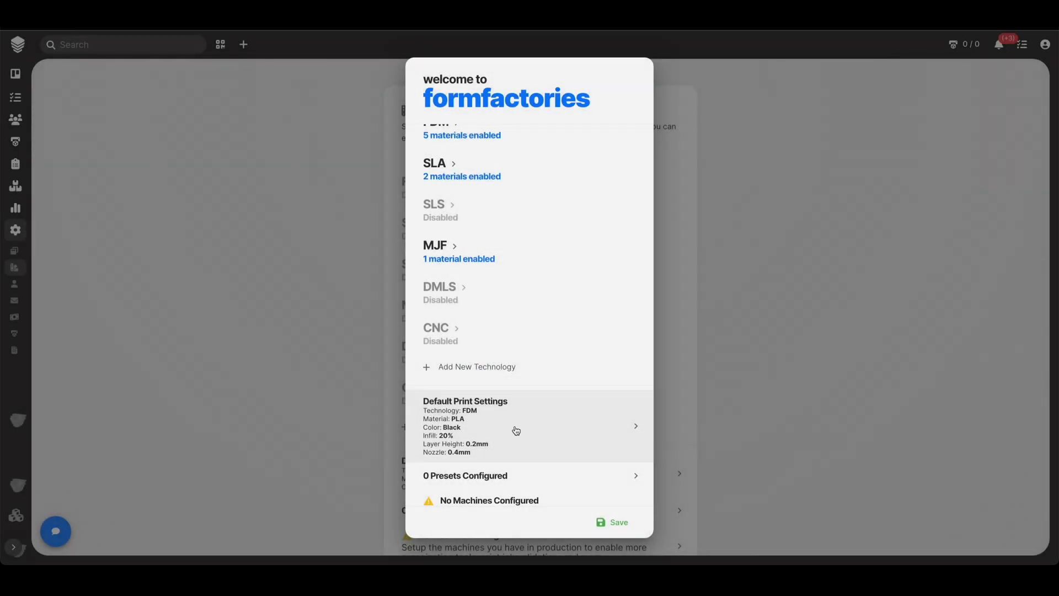
Step: Save the catalog setup and start a new project from the Status dashboard
left_click(612, 520)
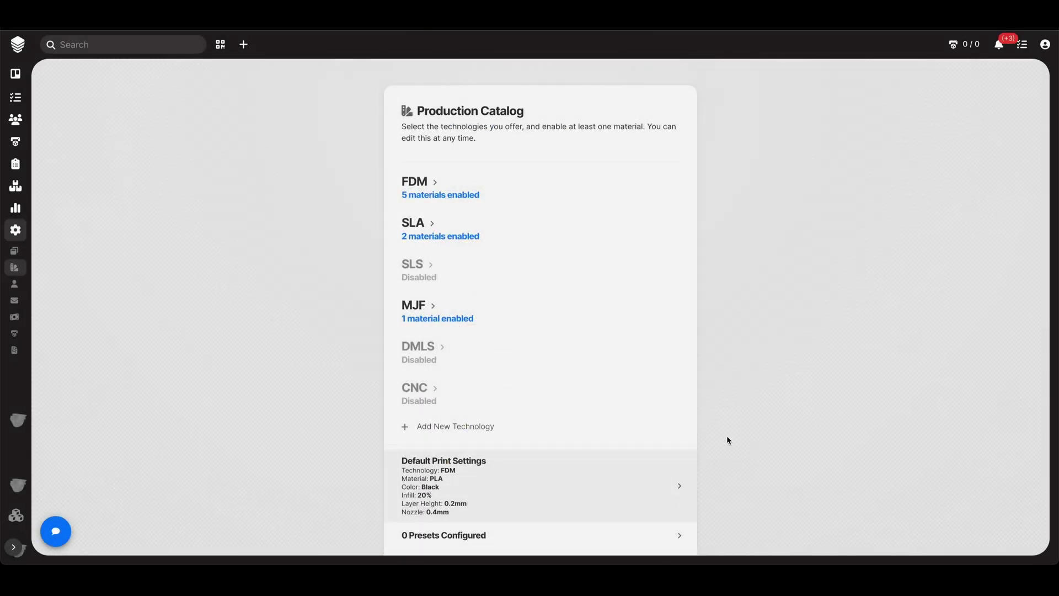
left_click(22, 48)
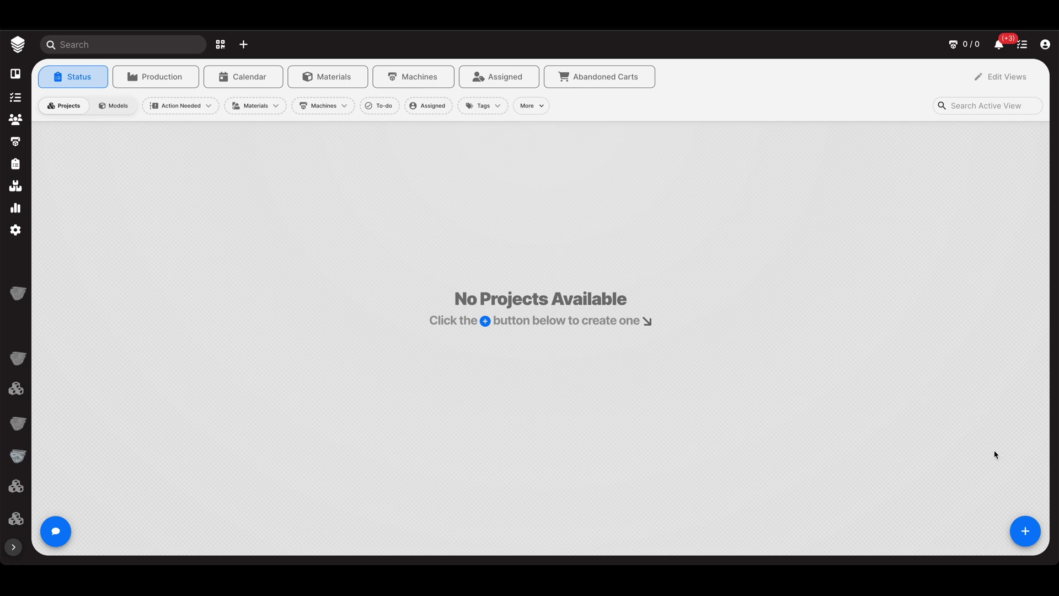
left_click(1020, 532)
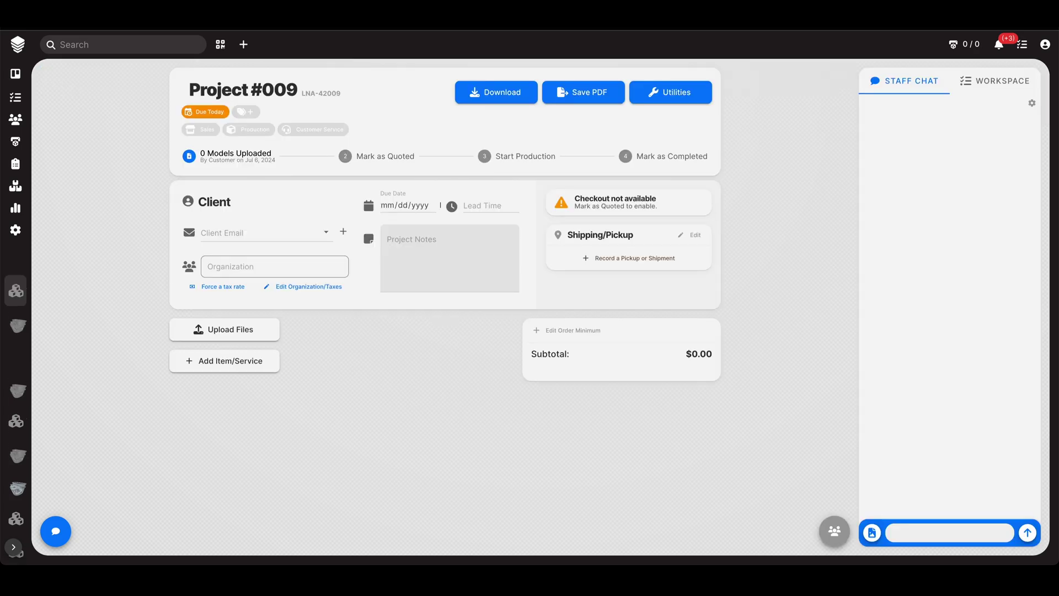
Step: Upload five STL models, including cylinder head and crankshaft, and review their Black PLA cards
left_click_drag(4, 358, 508, 331)
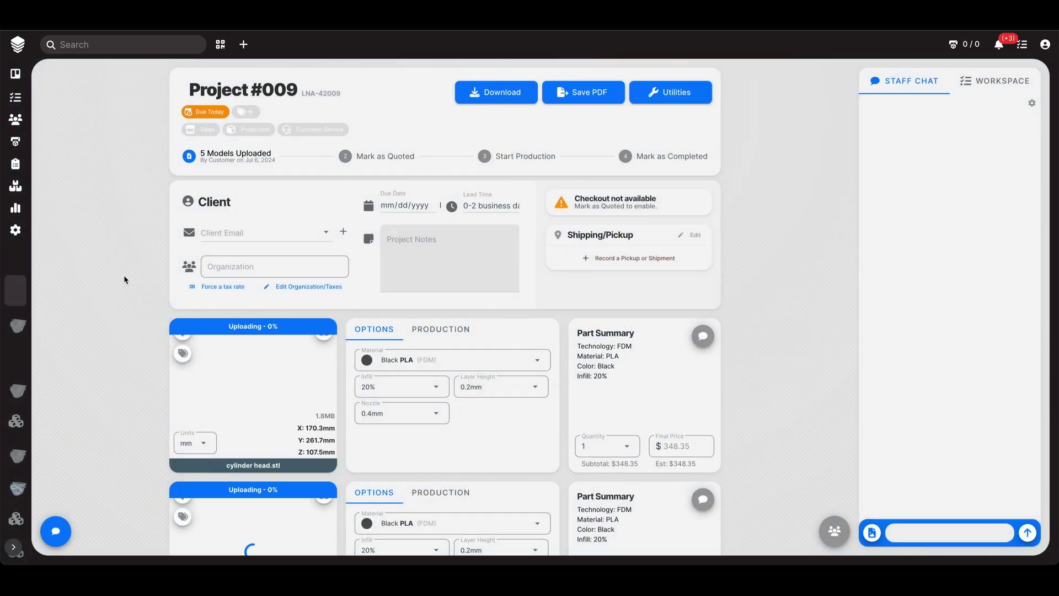
scroll(124, 275, "down", 7)
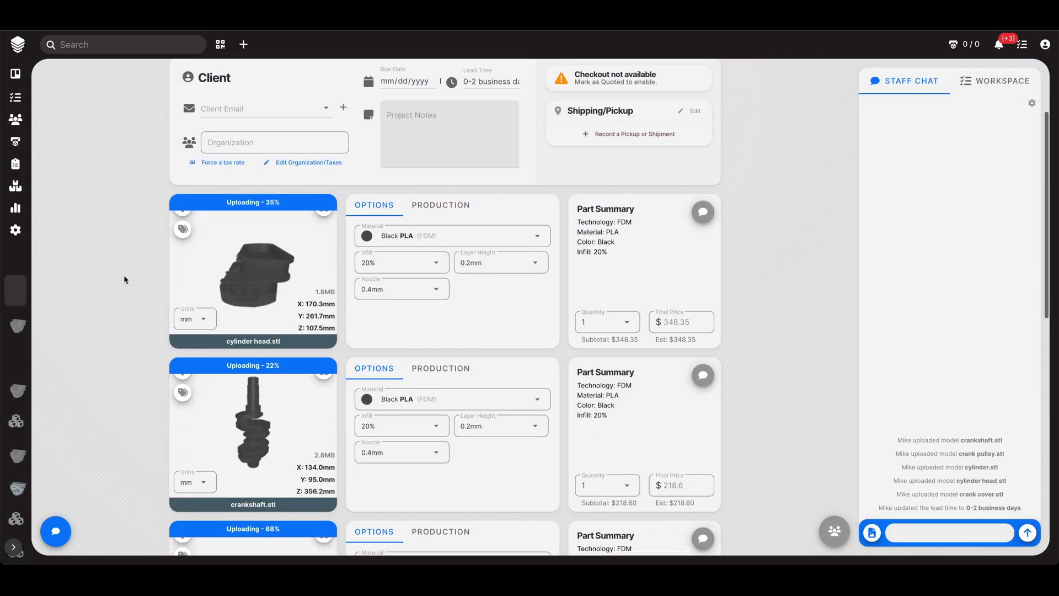
scroll(124, 275, "down", 3)
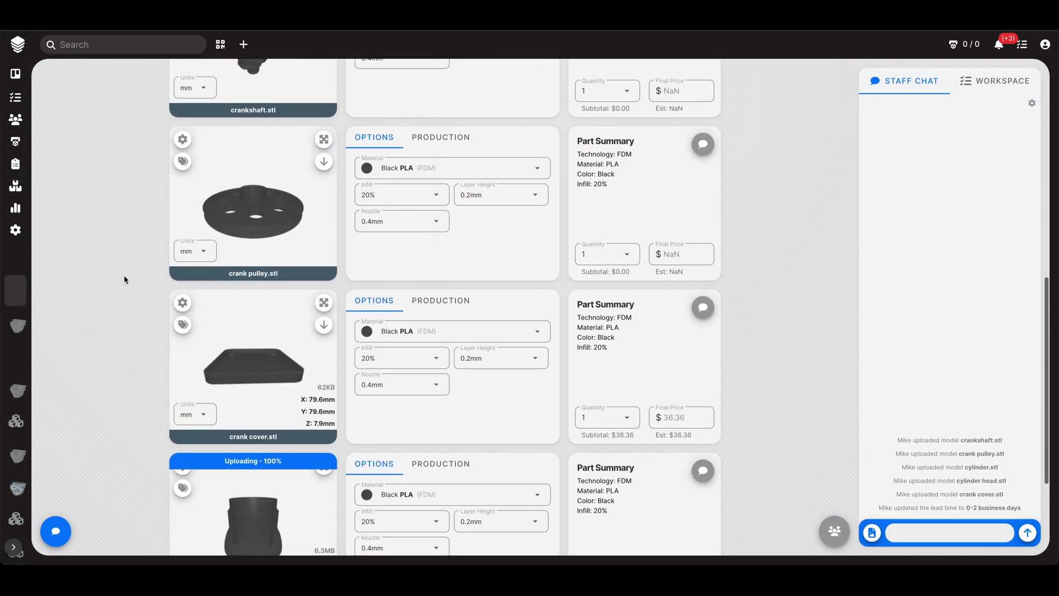
scroll(124, 274, "up", 8)
scroll(123, 275, "up", 1)
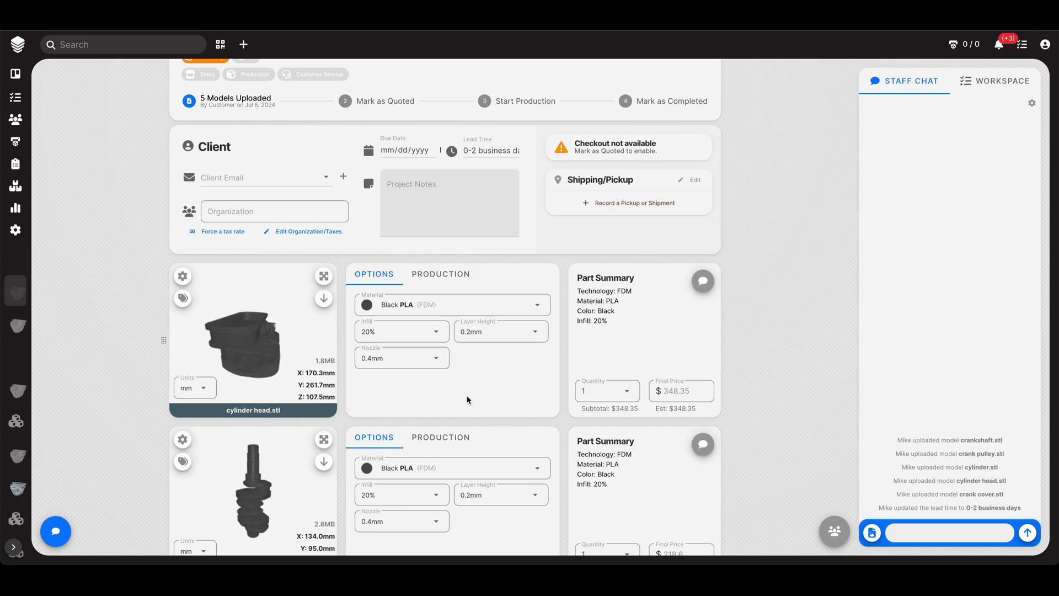
Step: Set the cylinder head to Grey Standard SLA resin, 0.025mm layer height, Standard finish
left_click(538, 307)
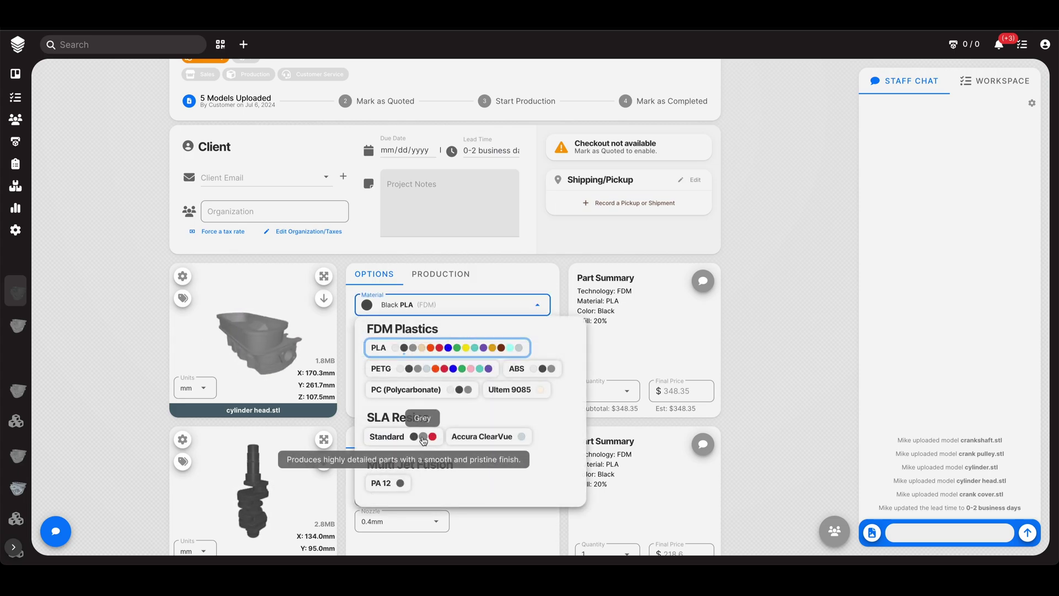
left_click(423, 436)
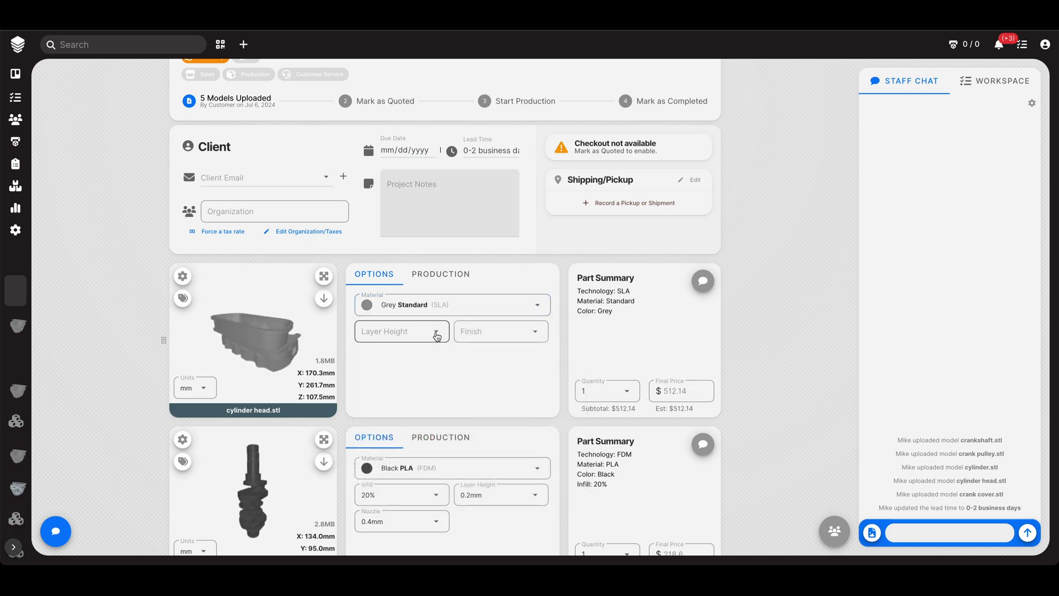
left_click(436, 336)
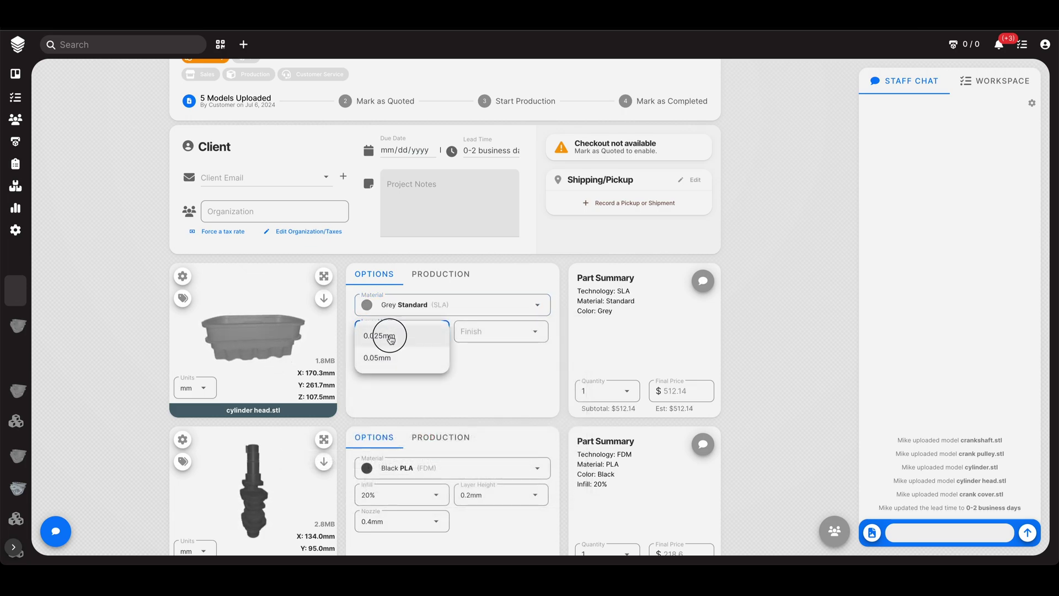
left_click(382, 337)
left_click(538, 340)
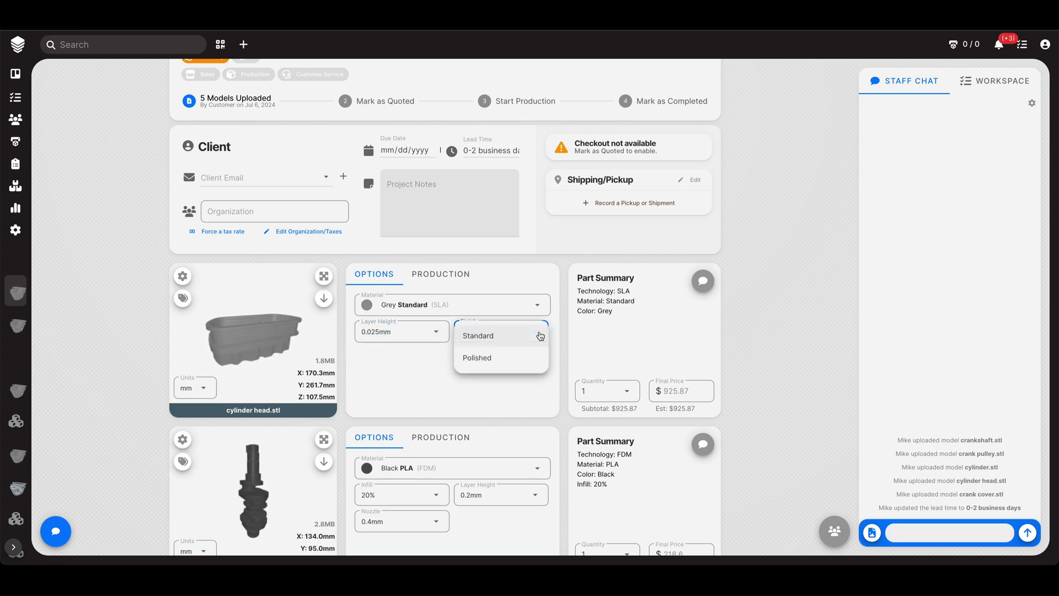
left_click(483, 336)
Step: Set the crankshaft to Clear Accura ClearVue resin, 0.025mm layers, Supreme Clear finish
scroll(464, 390, "down", 1)
left_click(428, 438)
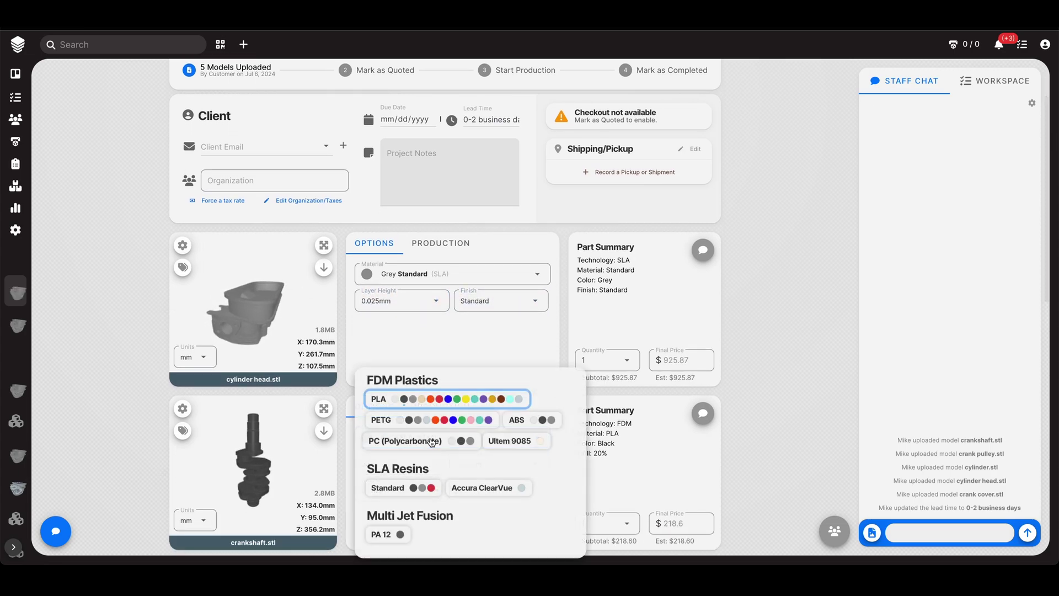
left_click(494, 492)
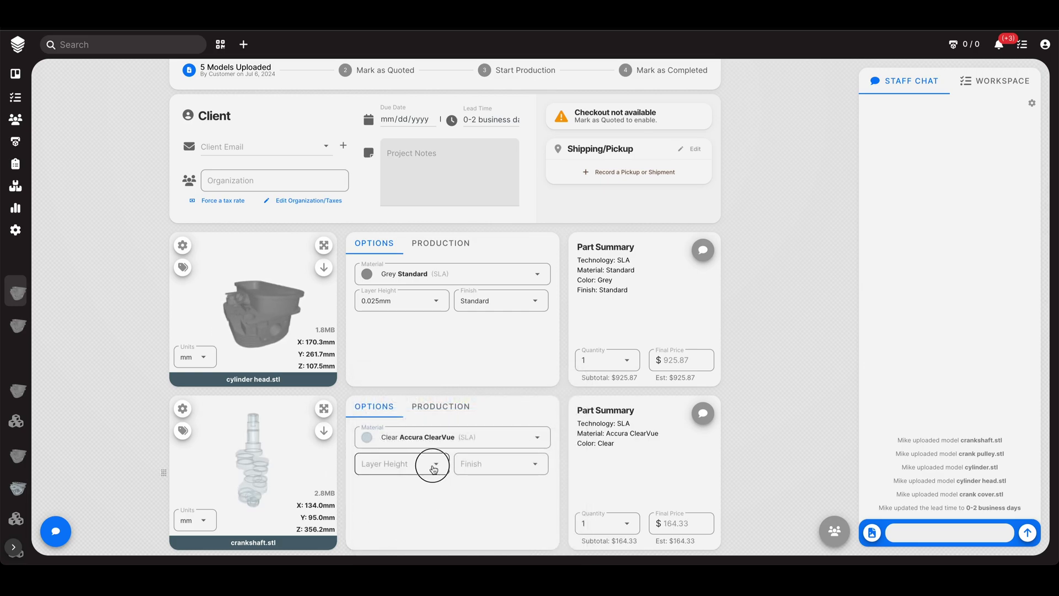
left_click(430, 464)
left_click(408, 468)
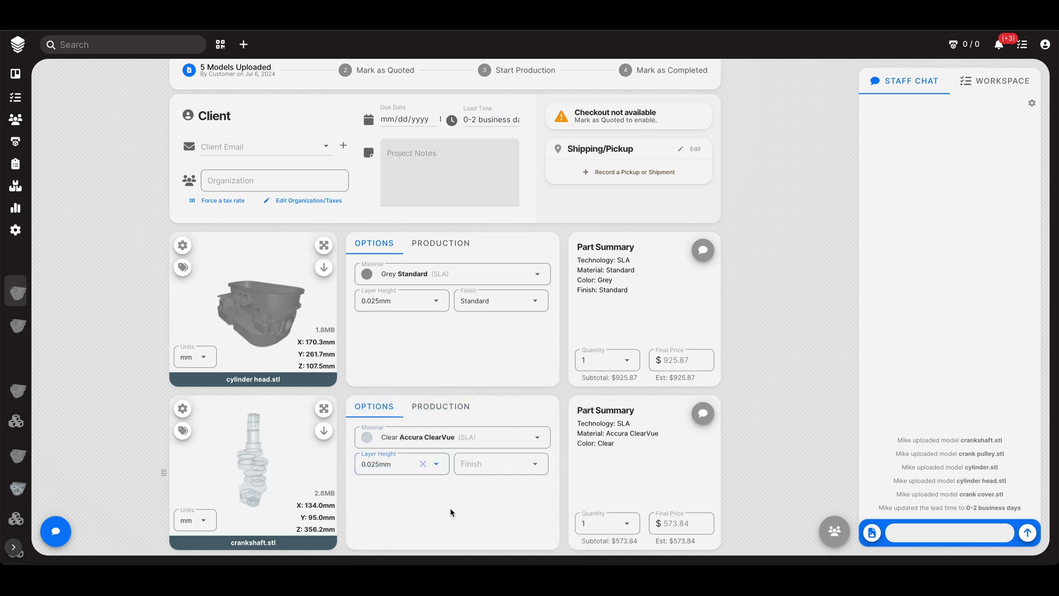
scroll(450, 509, "down", 2)
left_click(536, 358)
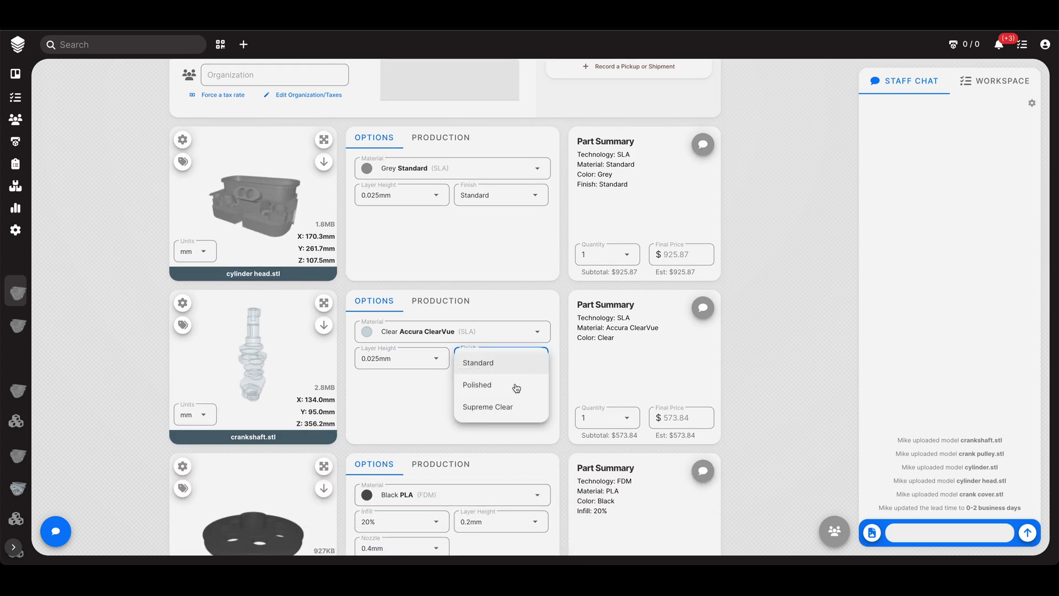
left_click(505, 412)
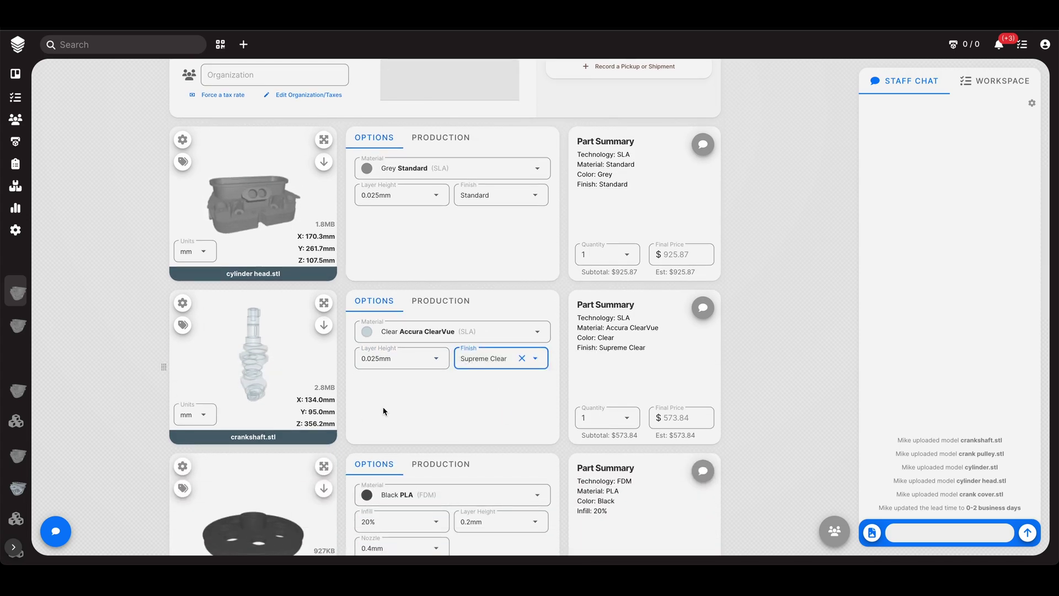
left_click(411, 412)
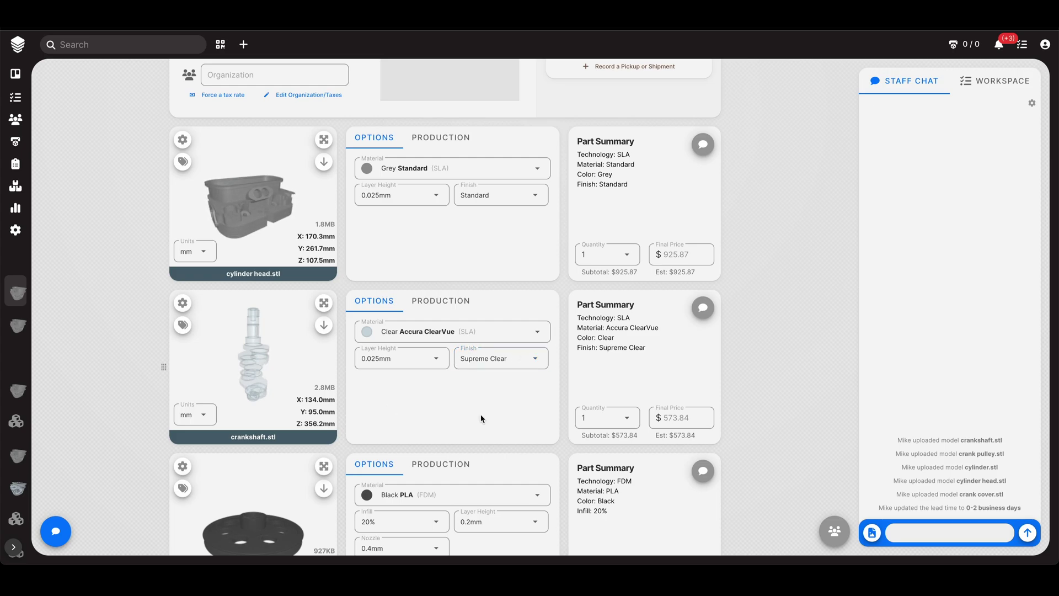